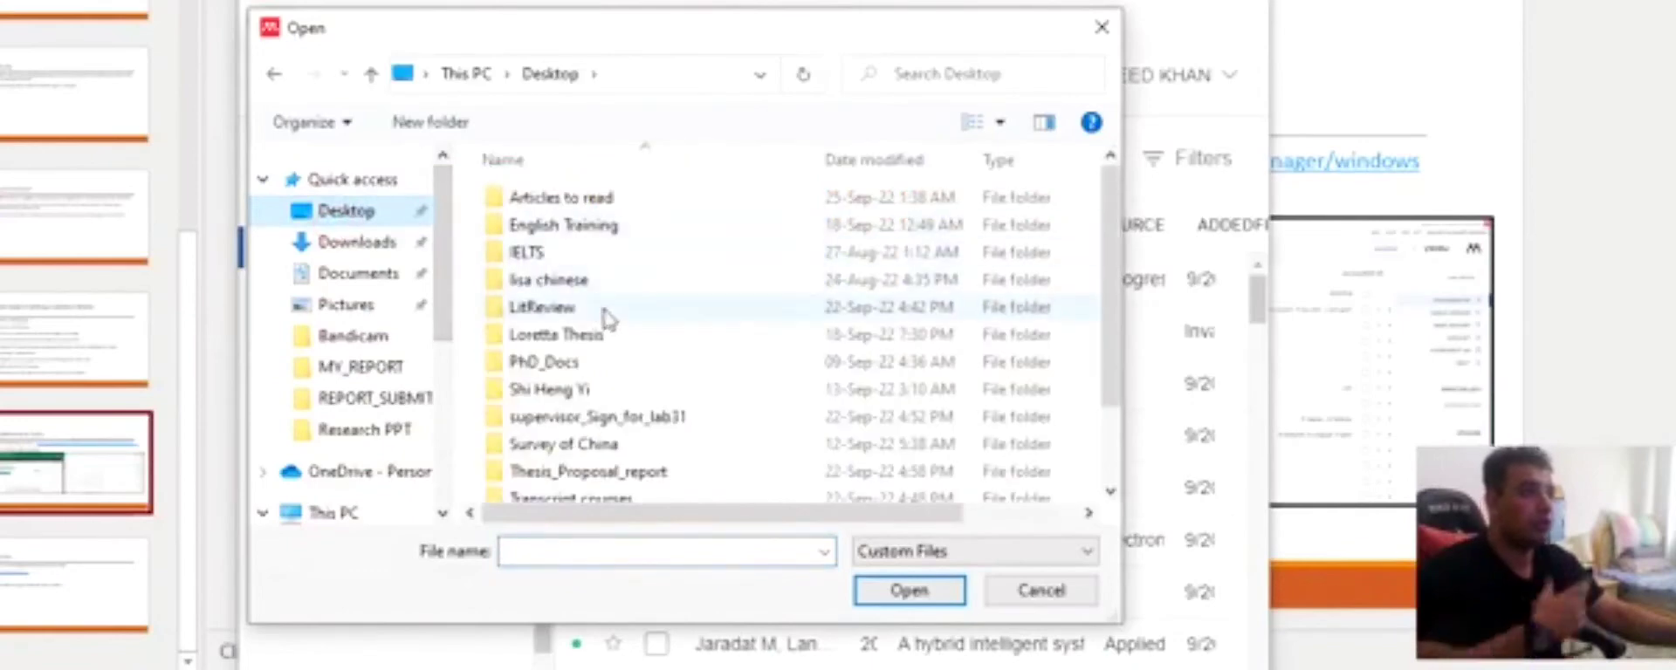
double_click(589, 313)
double_click(588, 333)
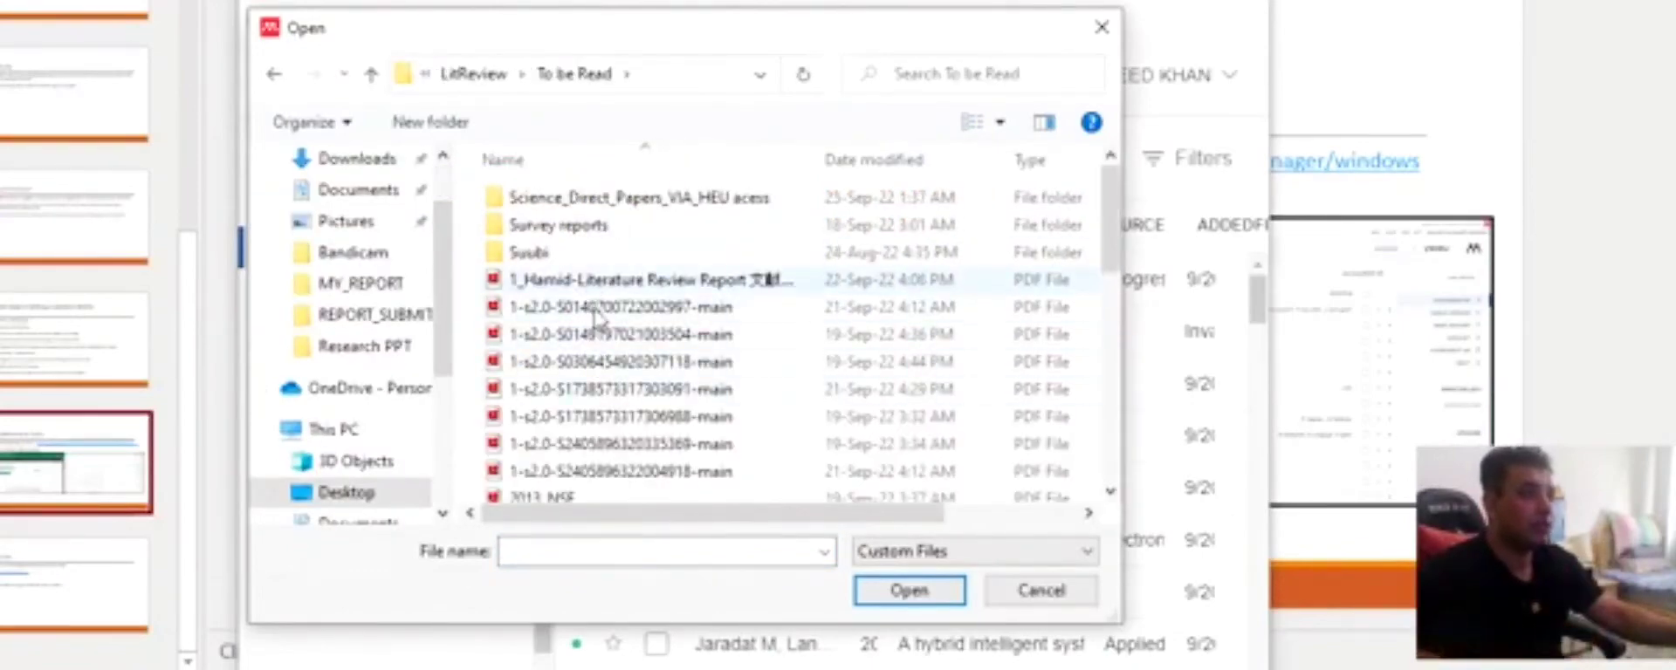
double_click(593, 307)
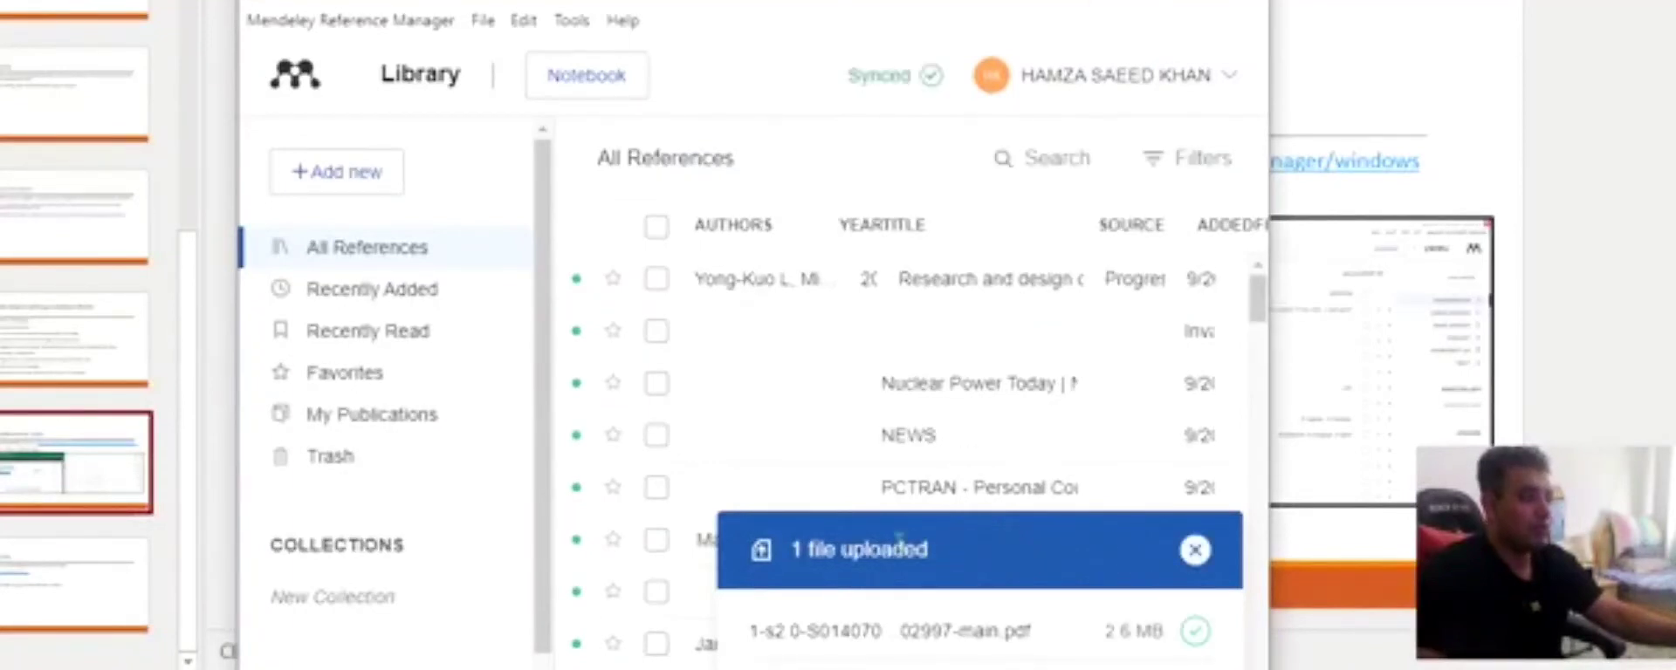
left_click(1124, 7)
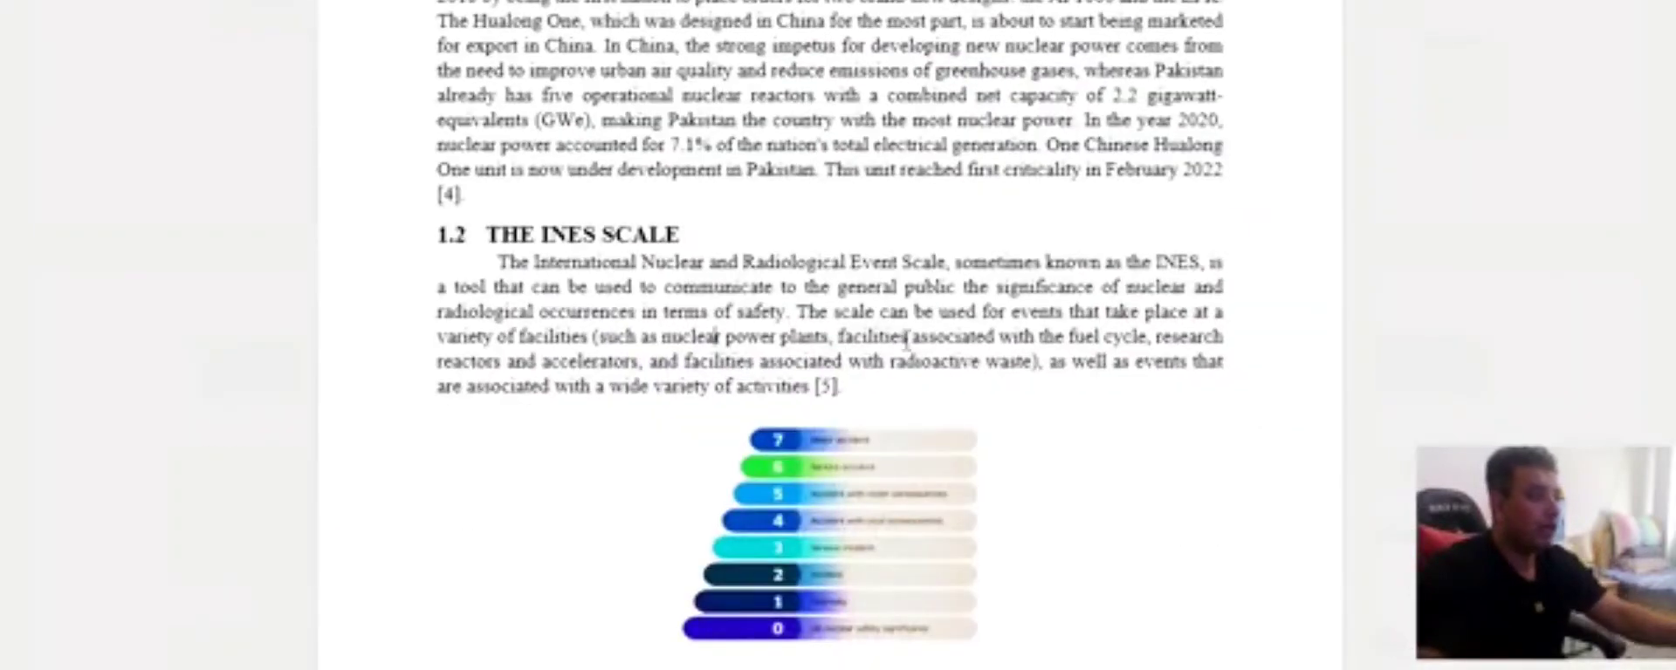
- Locate the Mendeley Cite add-in among the reference tools of the Word report
scroll(1043, 389, "down", 3)
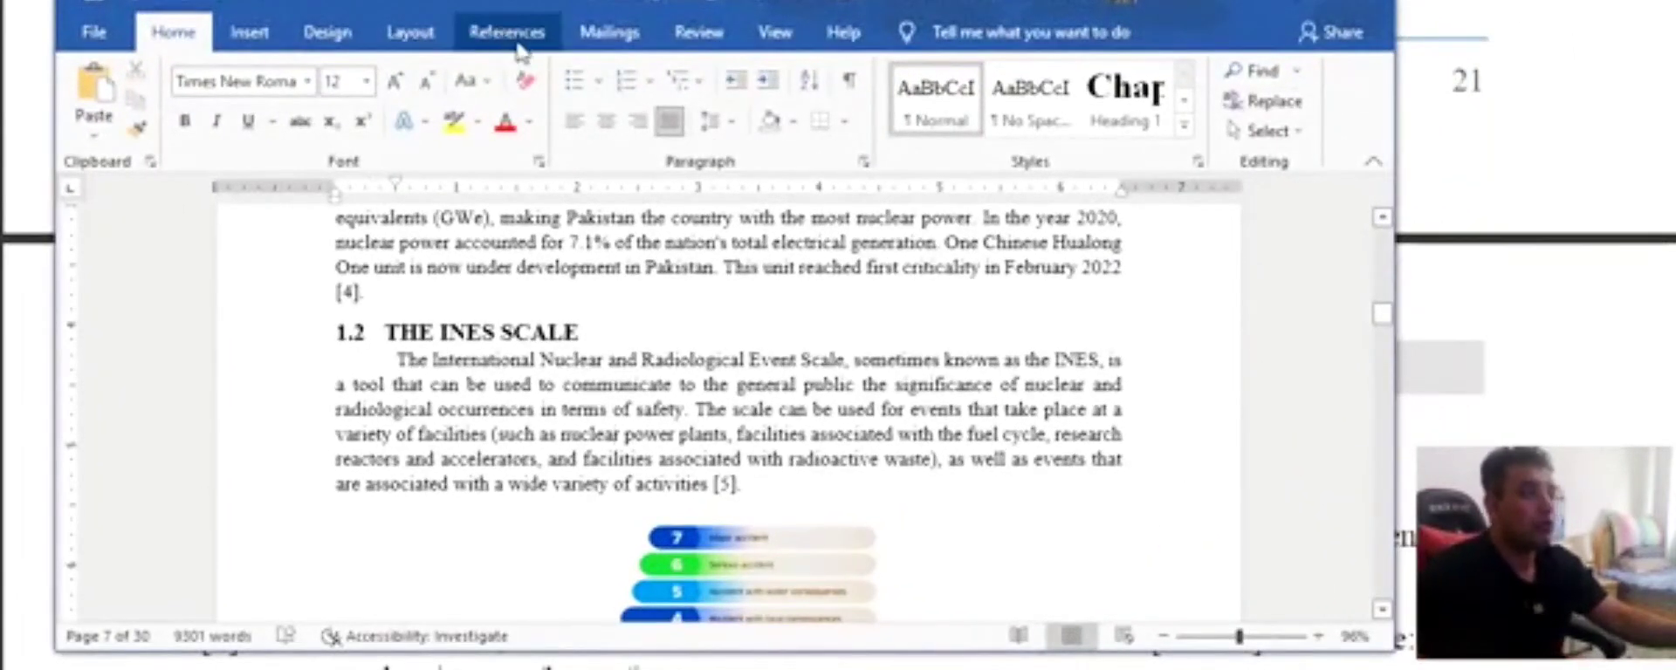
left_click(507, 32)
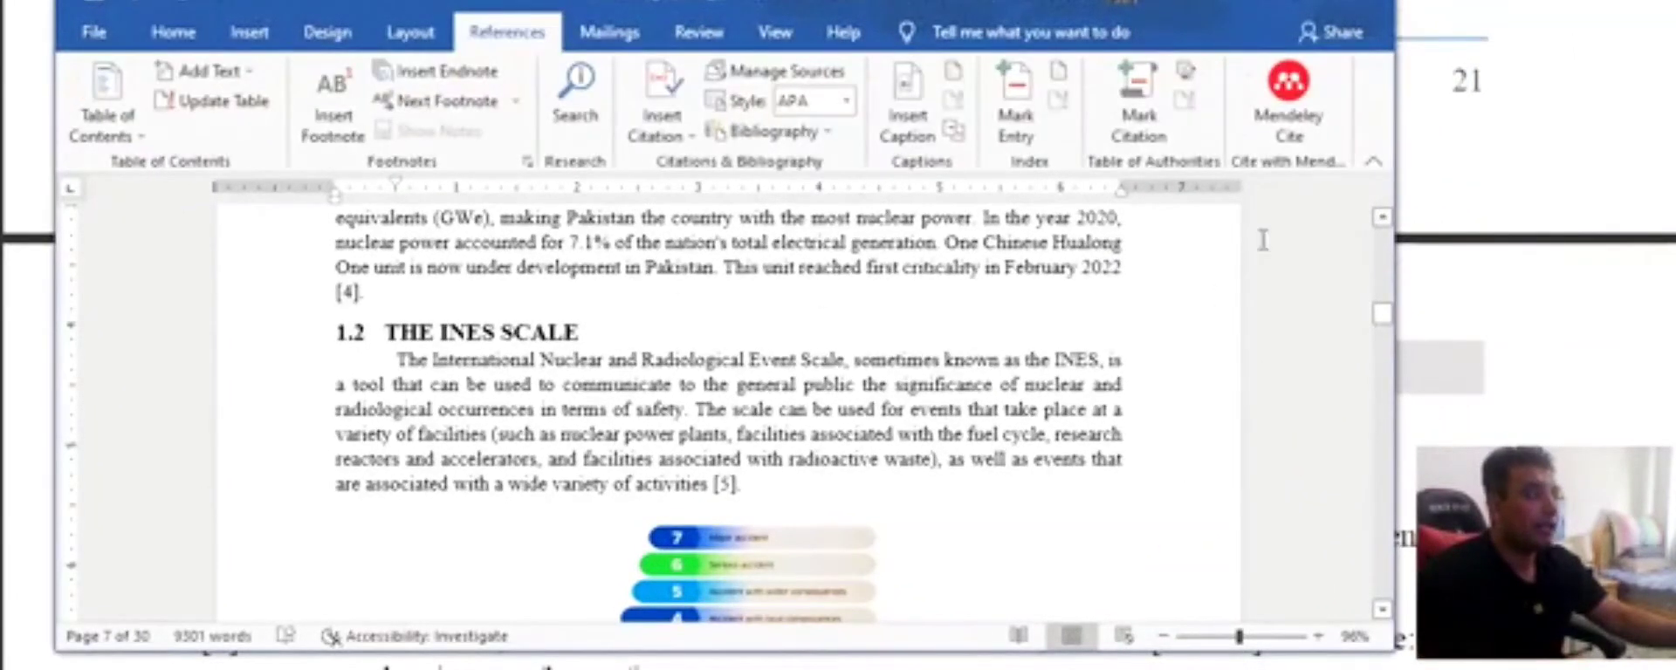
left_click(1283, 111)
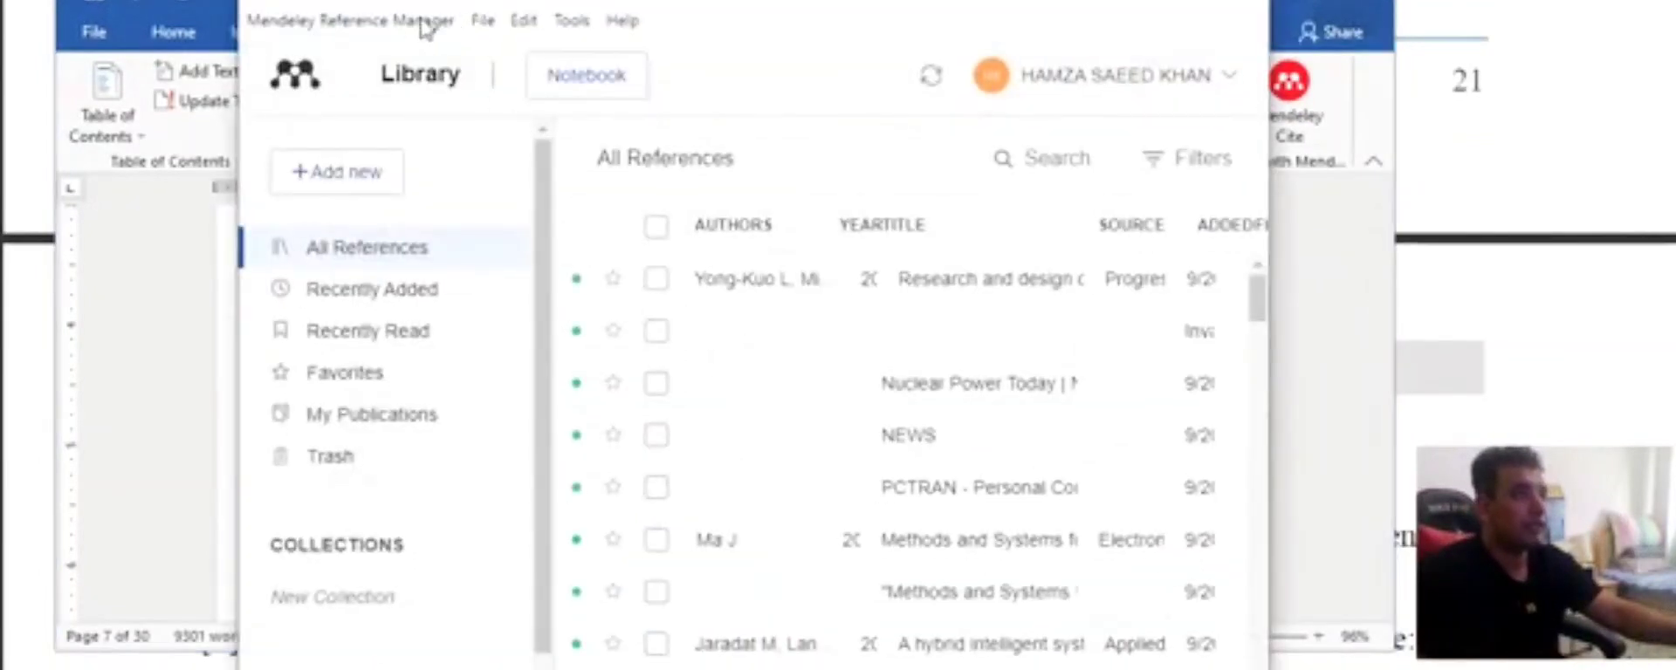
- Check Mendeley Reference Manager's options for installing Web Importer and Mendeley Cite for Word, and view the Mendeley download page in the browser
left_click(495, 22)
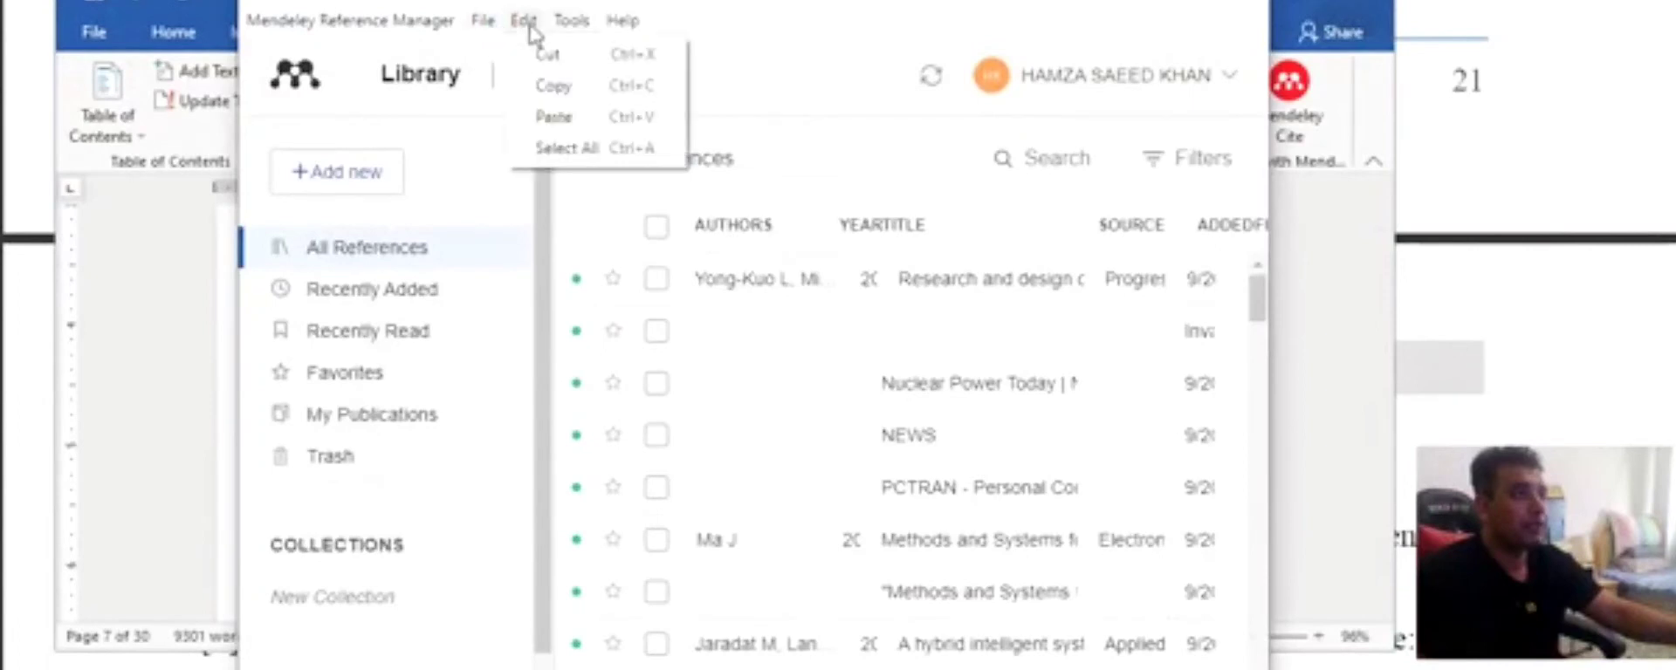
mouse_move(587, 32)
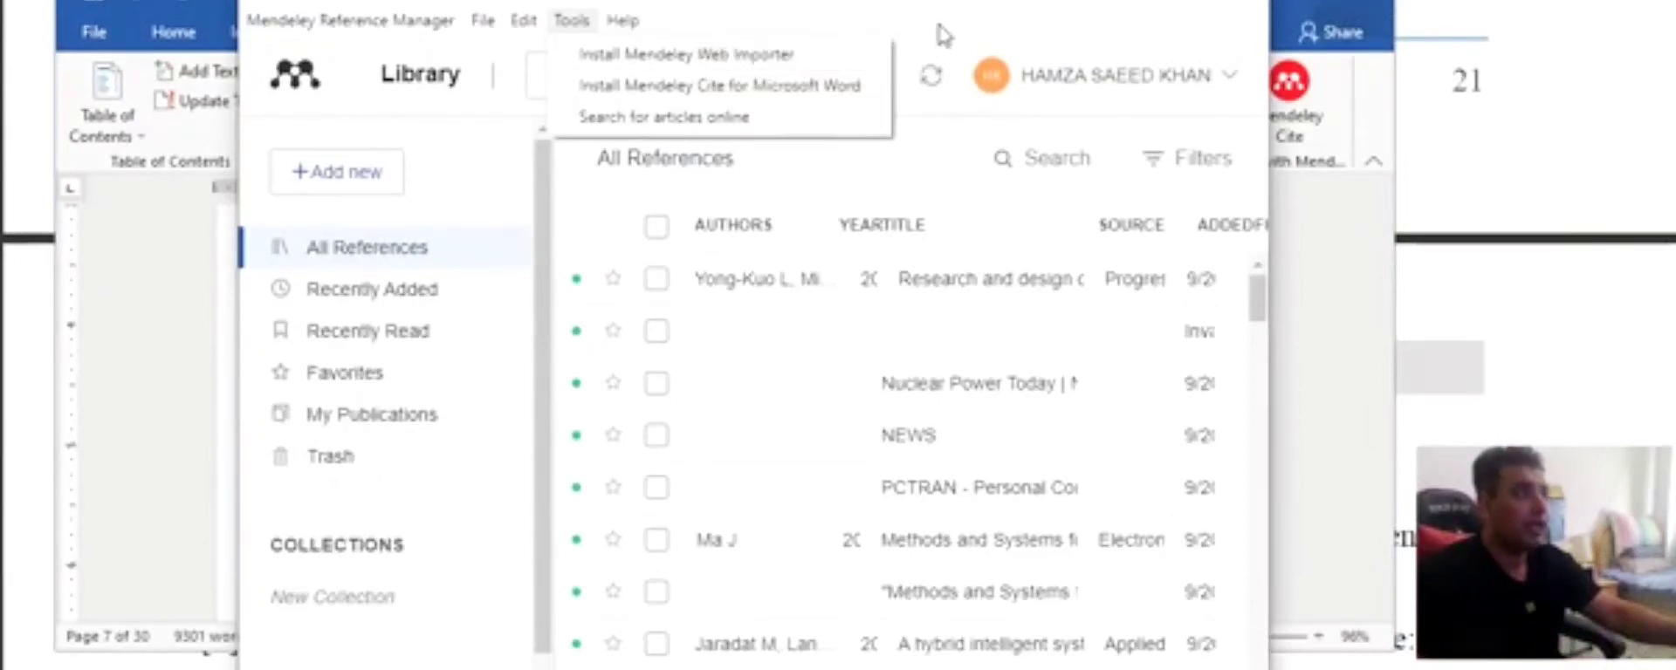
left_click(956, 3)
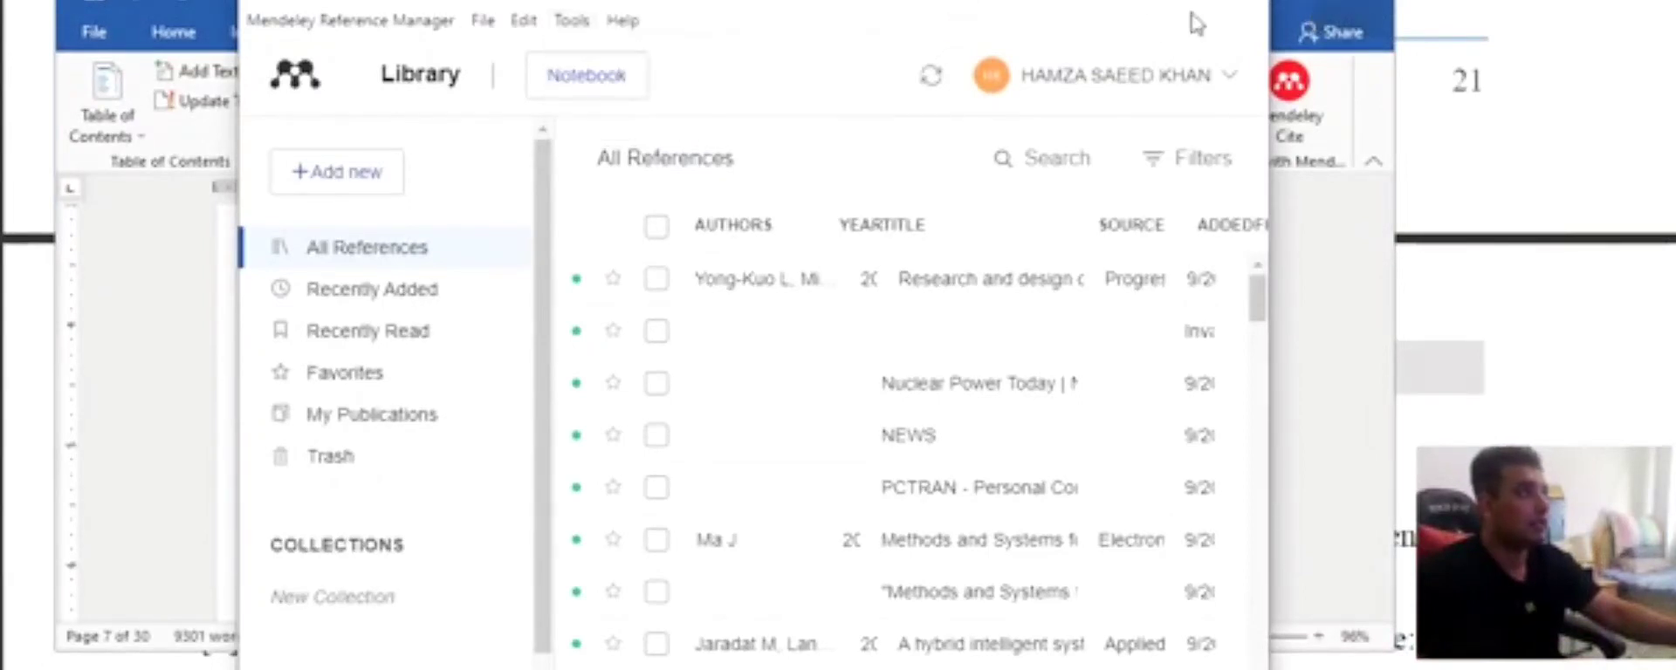
left_click(1118, 3)
left_click(913, 666)
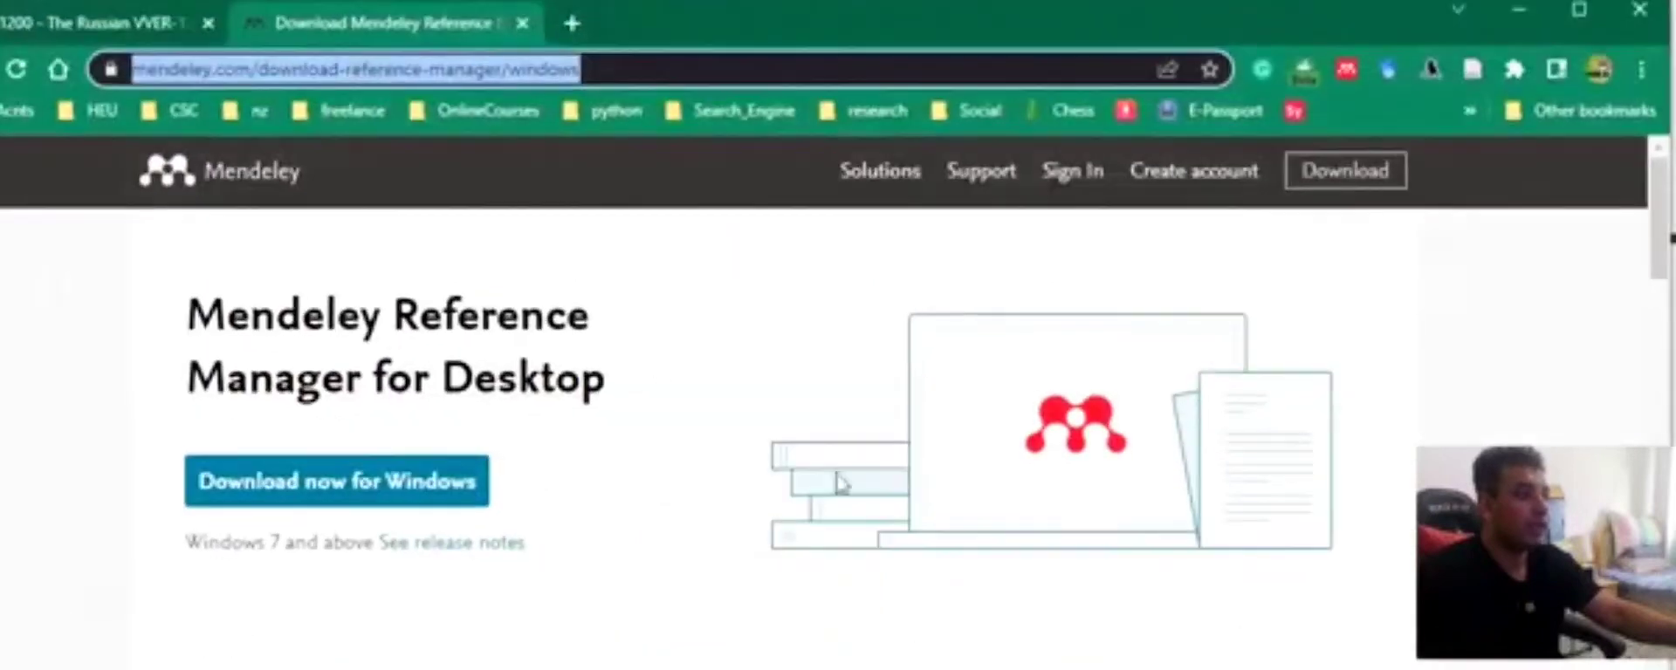
left_click(1519, 11)
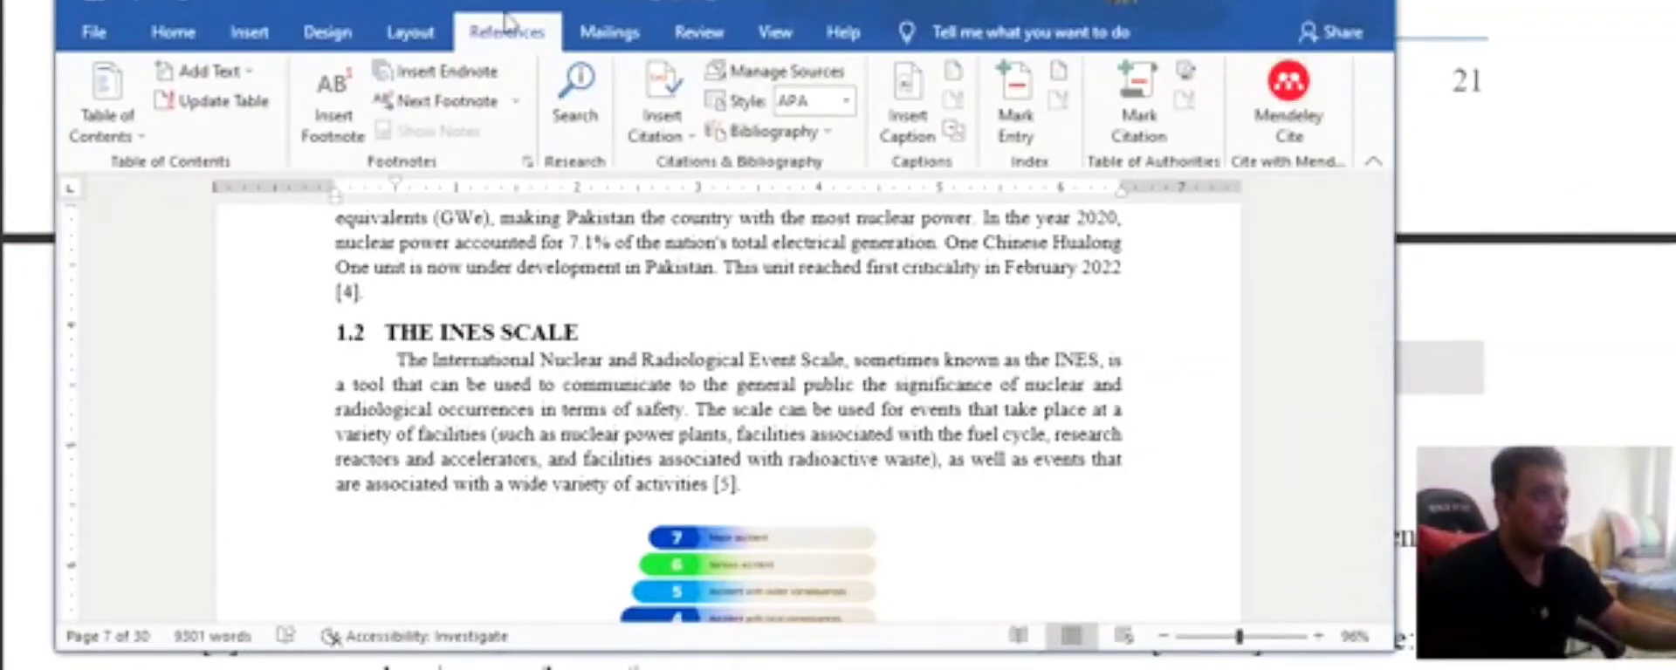
- Open Mendeley Cite in Word and browse the report's front matter and the list of citable references
left_click(1289, 105)
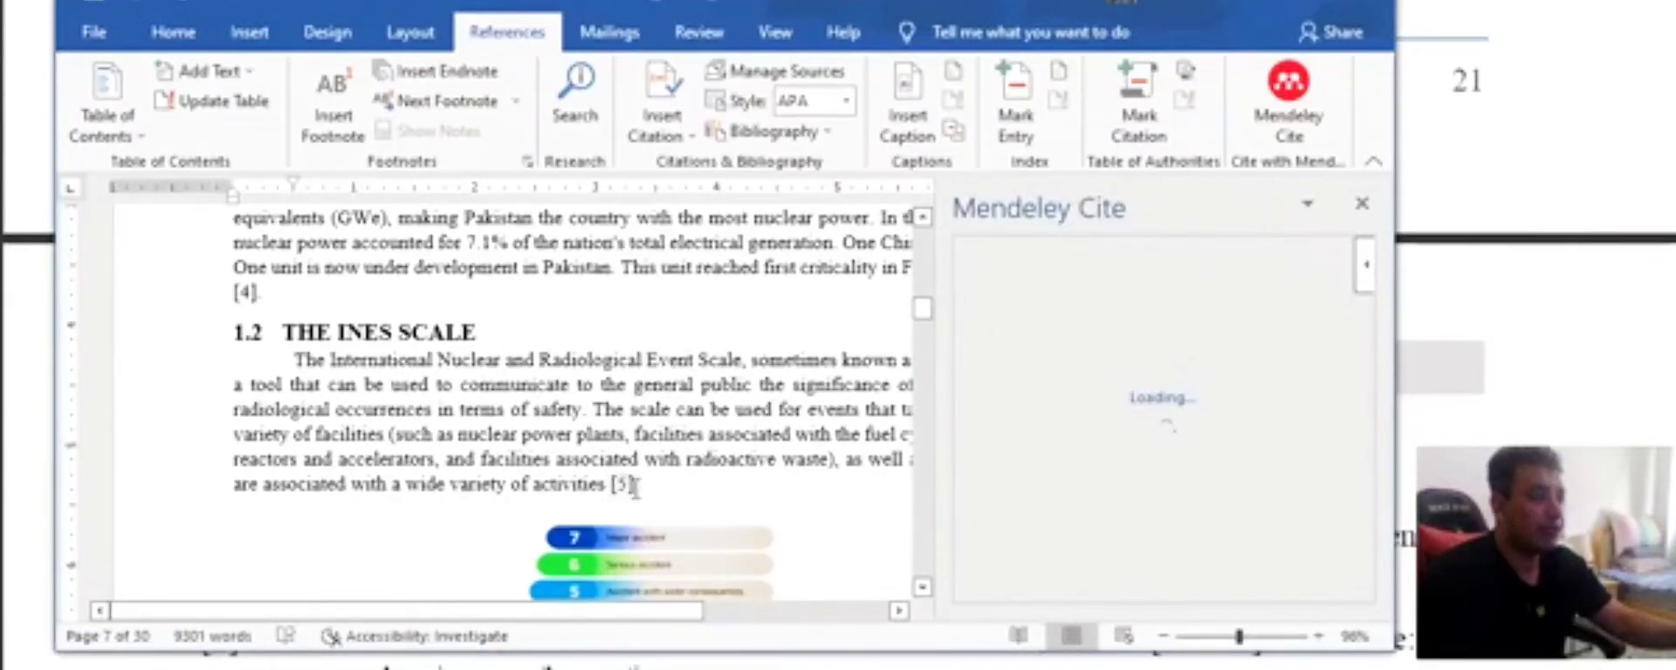
scroll(725, 428, "down", 1)
scroll(725, 426, "down", 2)
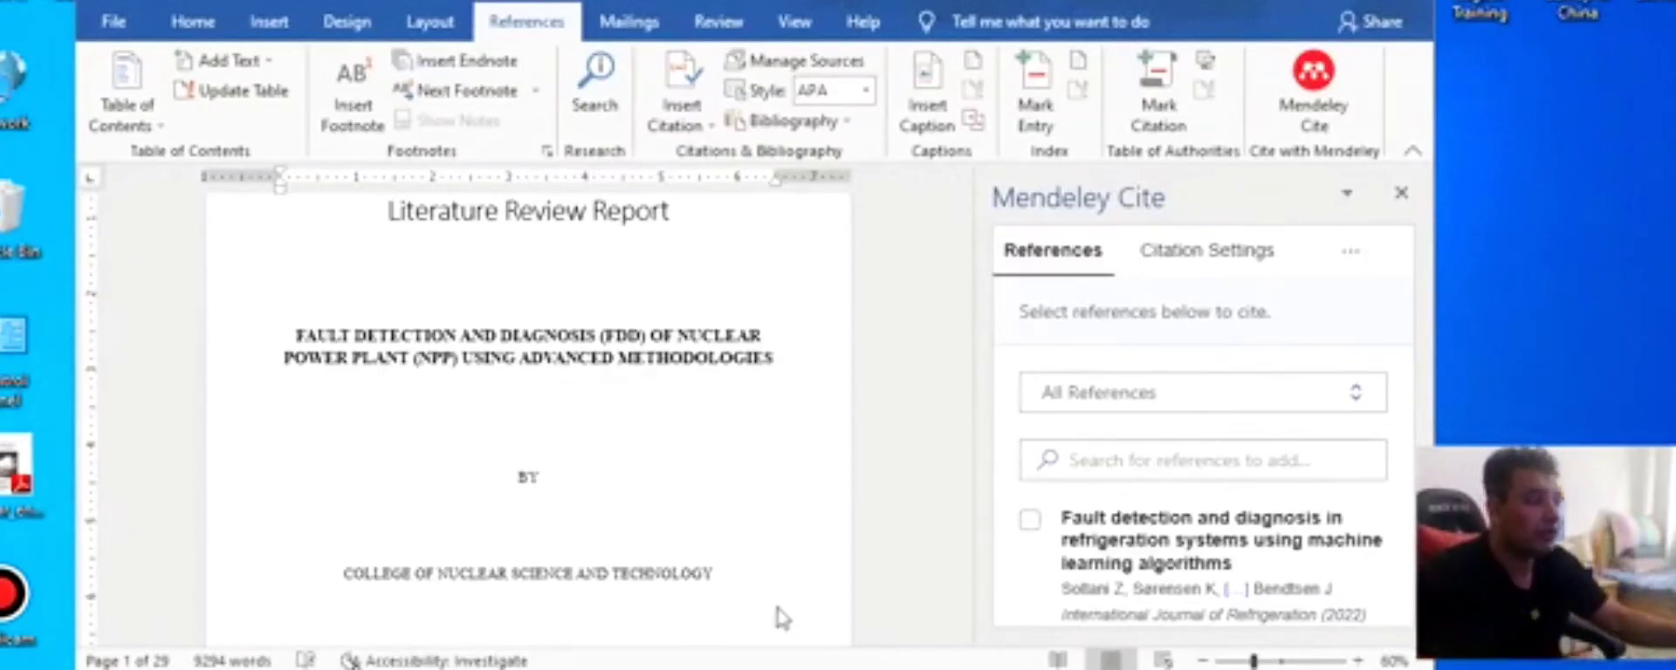
scroll(673, 488, "down", 10)
scroll(673, 494, "down", 15)
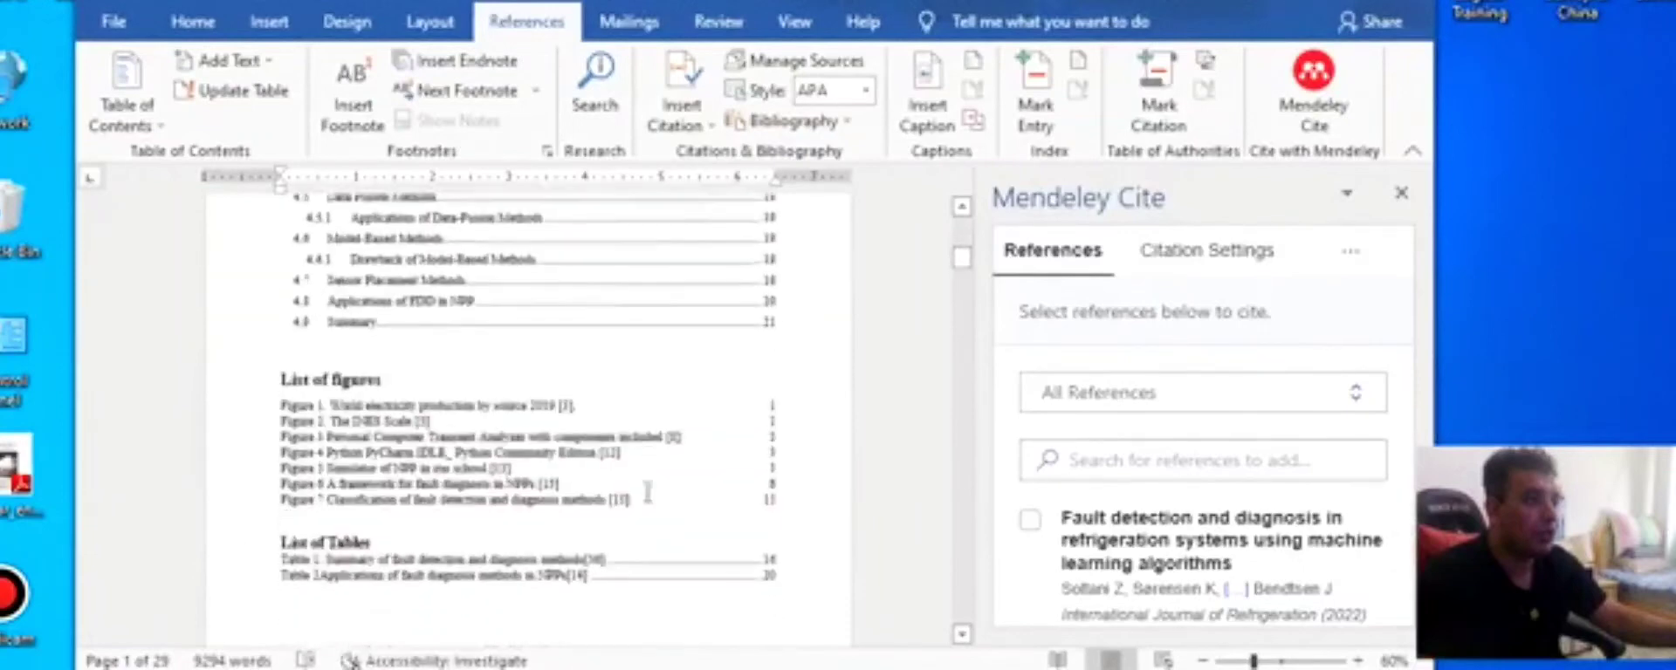
scroll(1209, 583, "down", 4)
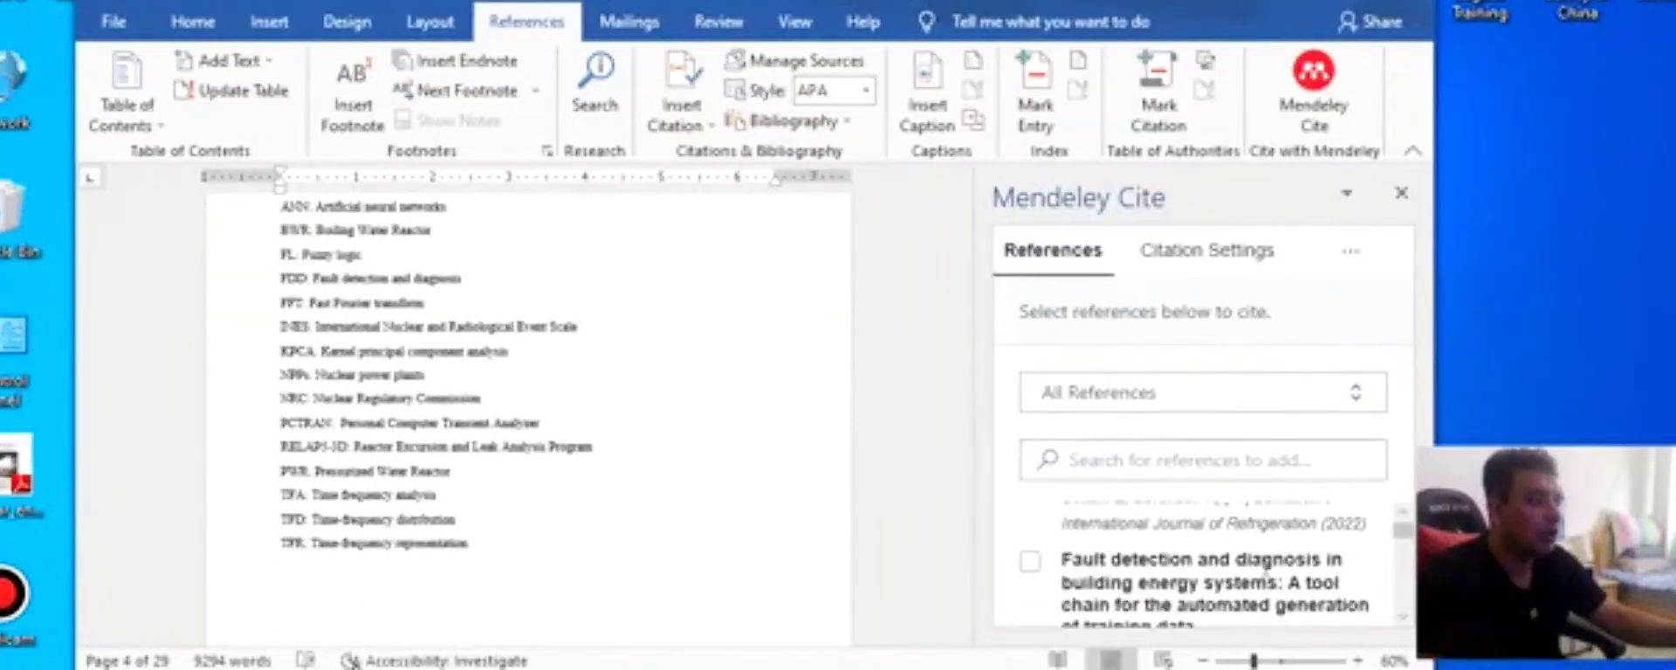
scroll(1290, 566, "down", 2)
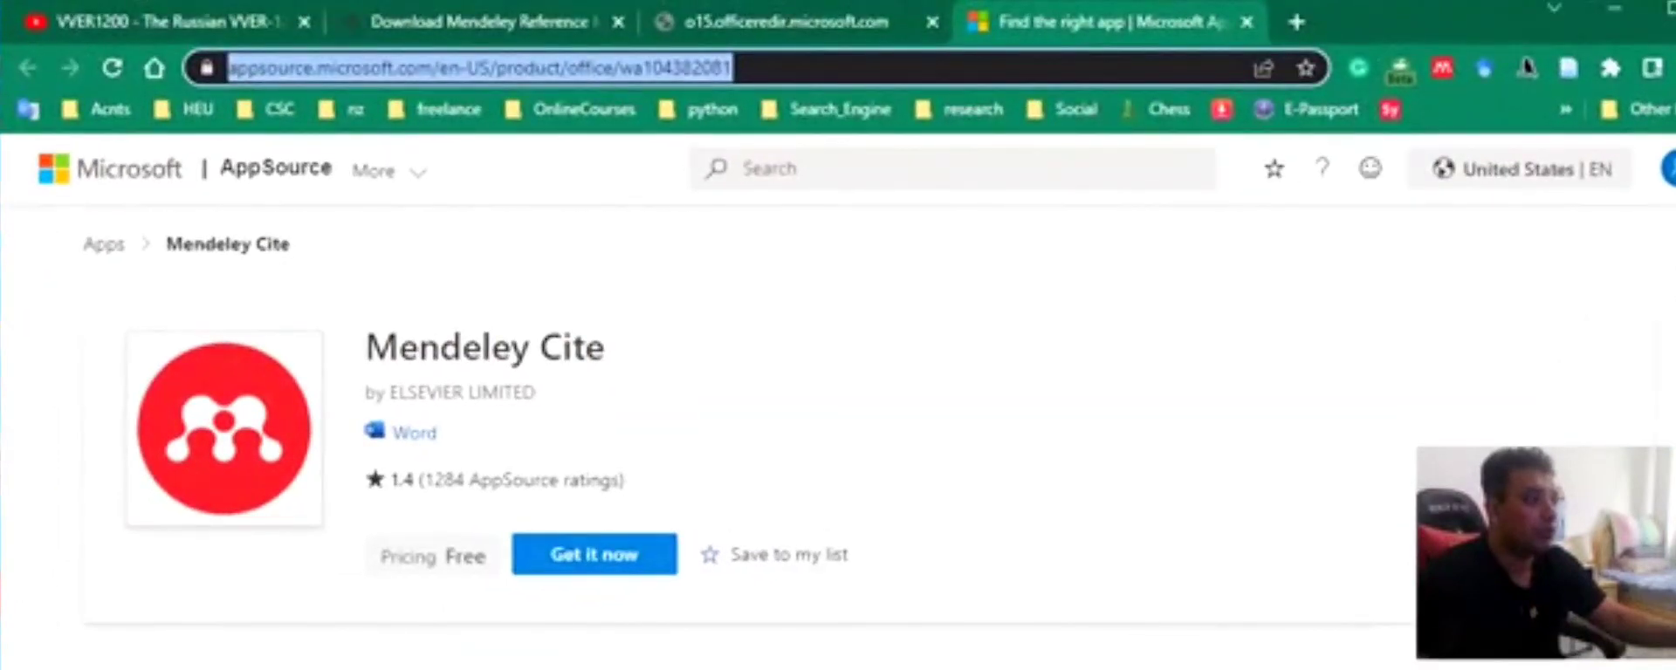
- Switch to Mendeley Reference Manager and check where the Mendeley Web Importer is installed from
key("alt+Tab")
left_click(543, 49)
mouse_move(585, 48)
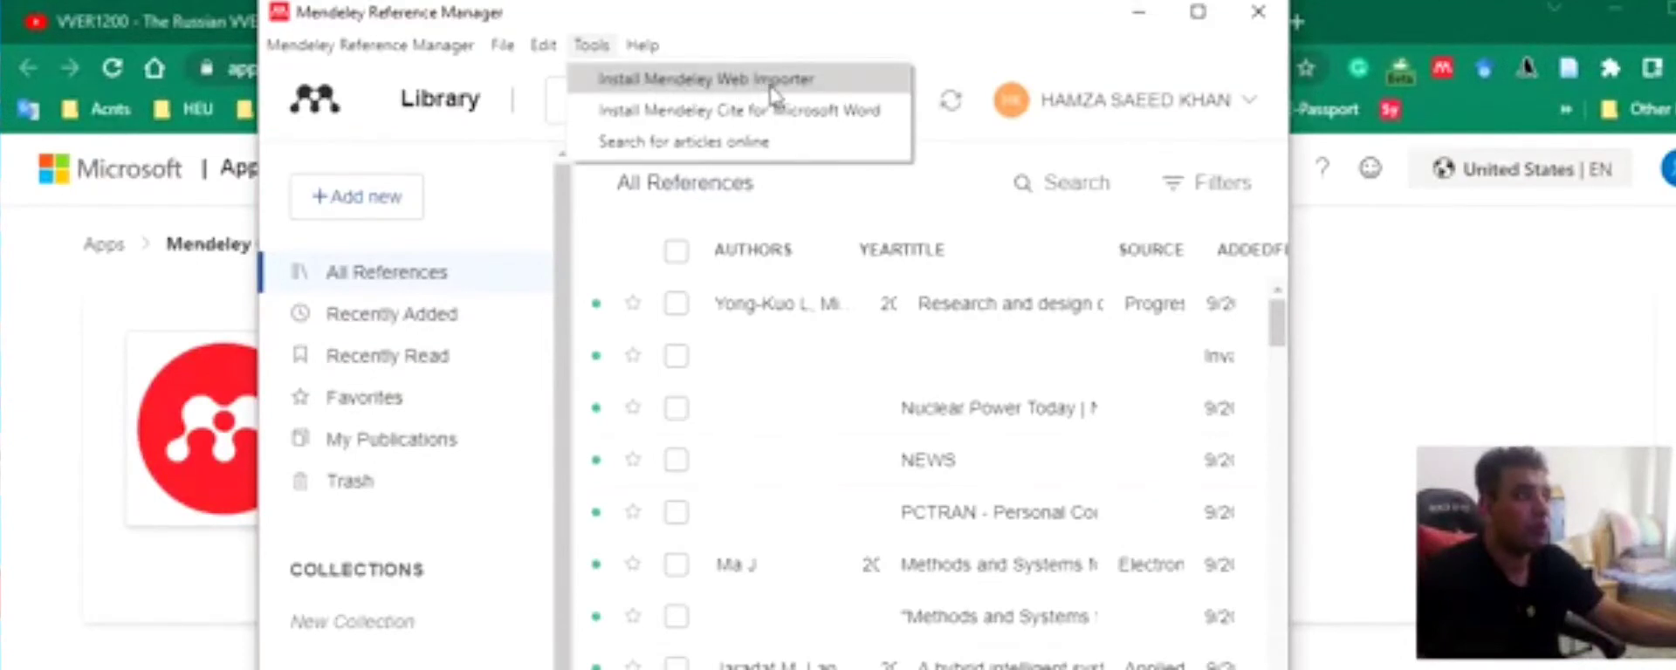
left_click(1140, 16)
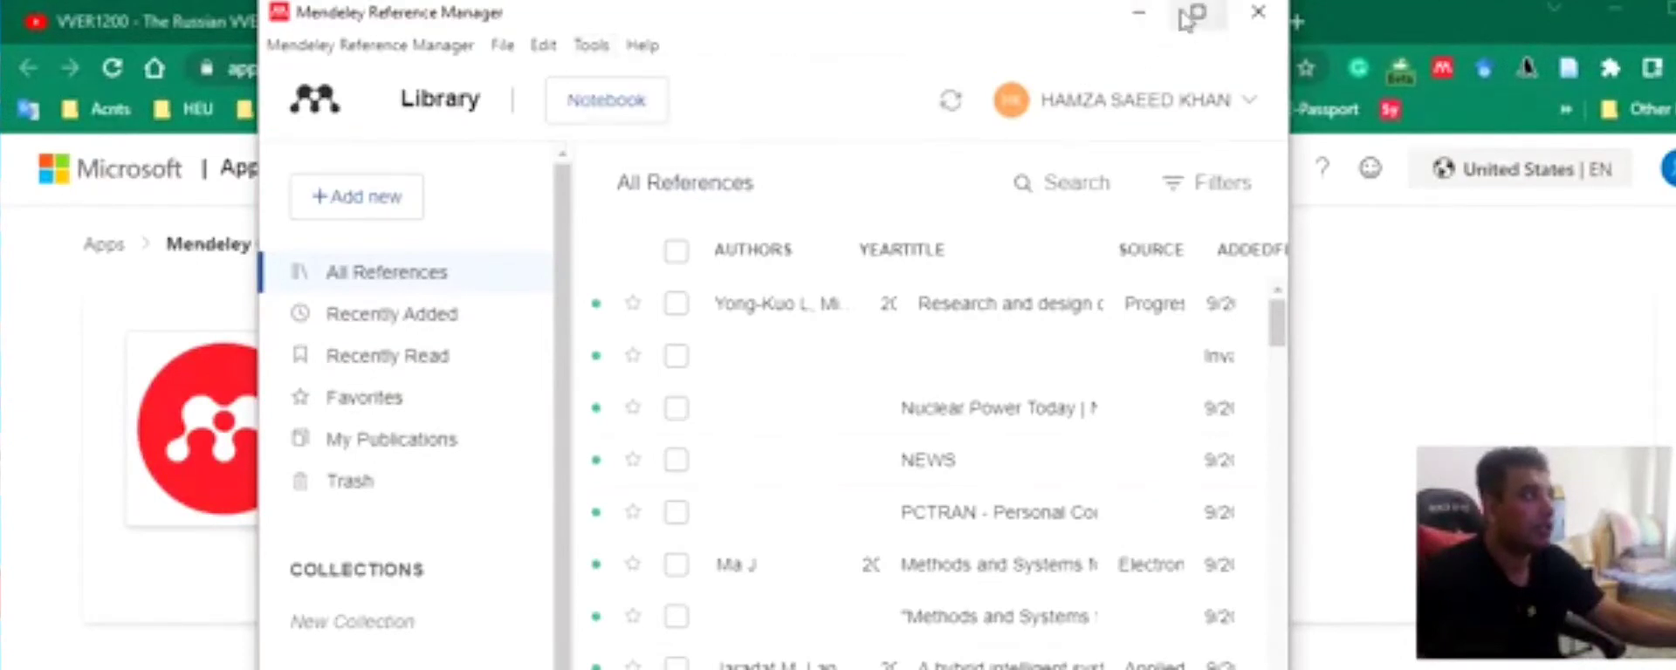
left_click(1138, 14)
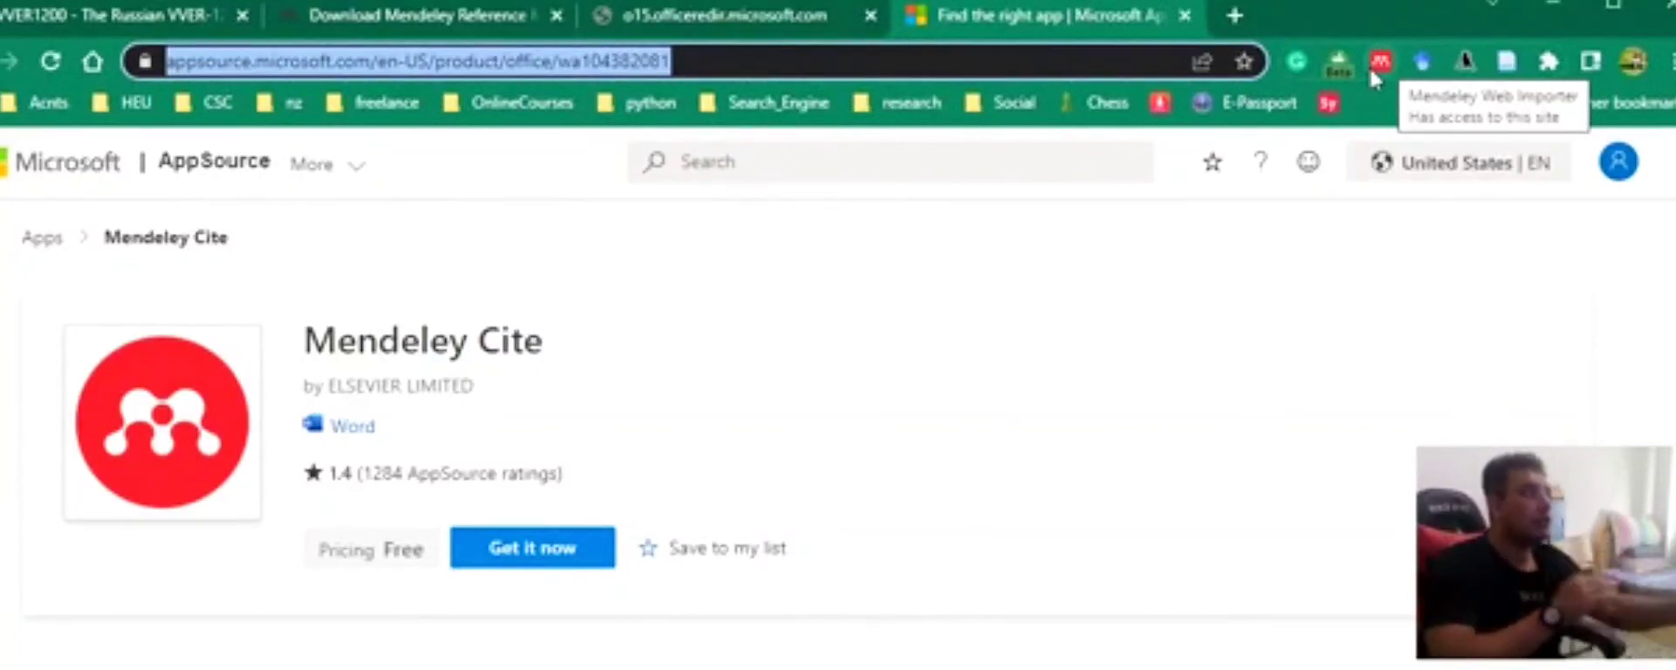
- In the browser, use Mendeley Web Importer to add the VVER1200 YouTube video page to My Library
left_click(1371, 68)
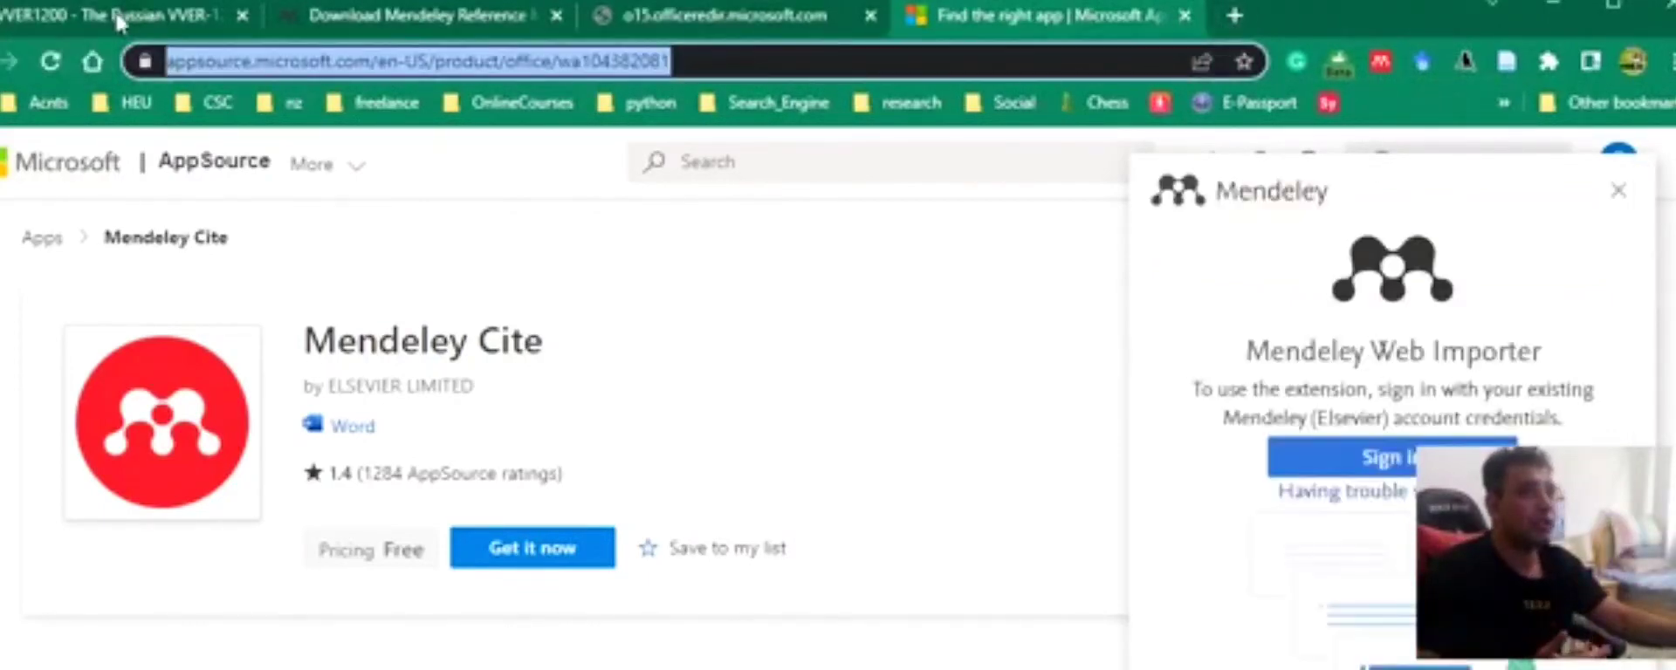
left_click(117, 13)
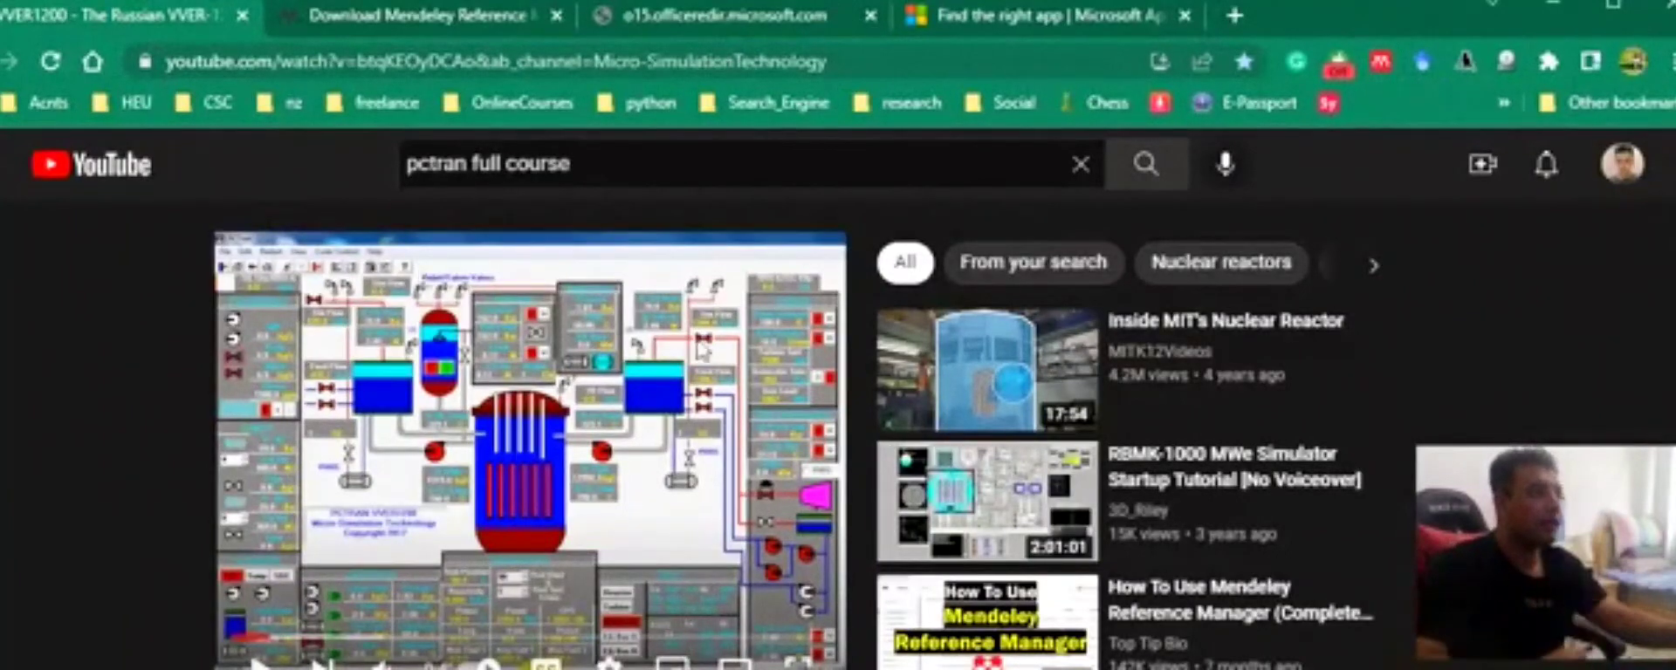
left_click(616, 63)
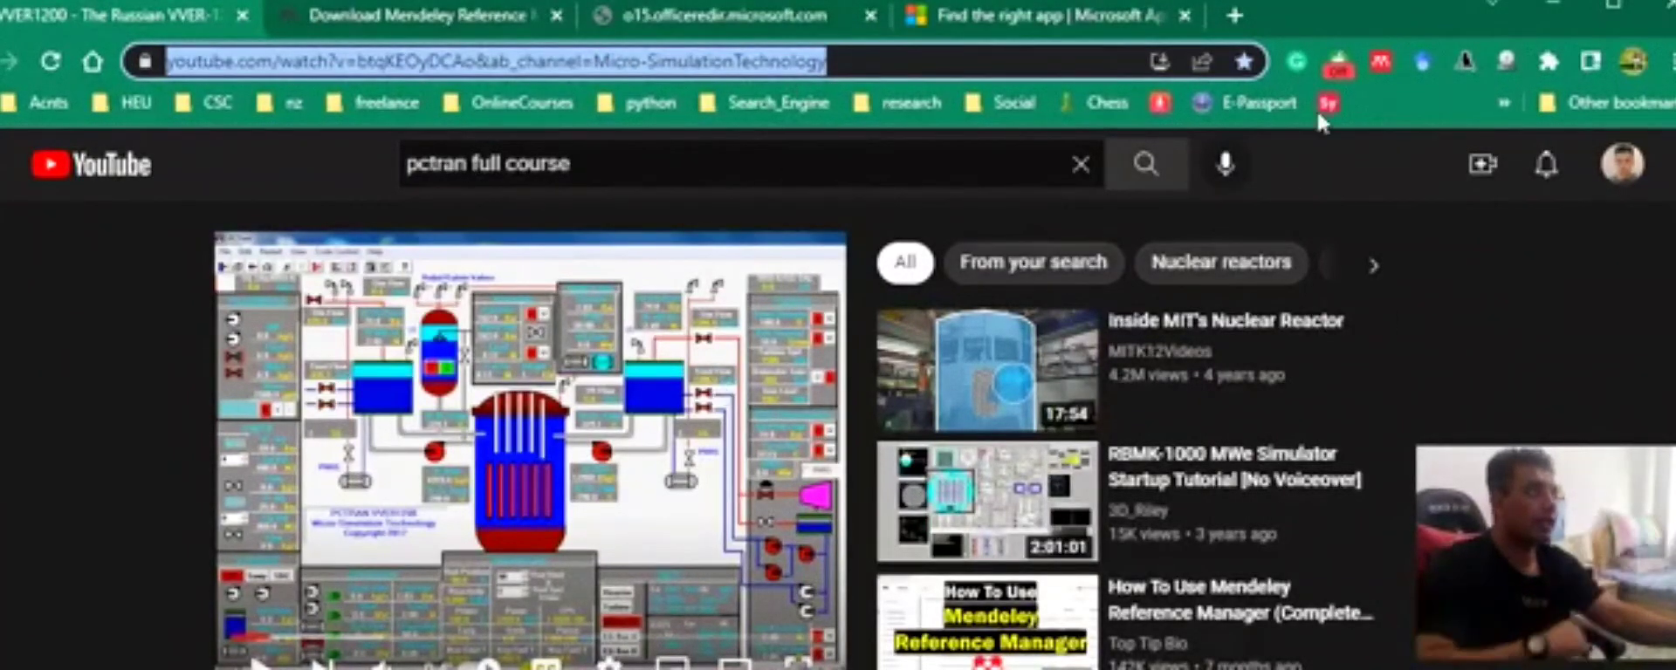
left_click(1382, 60)
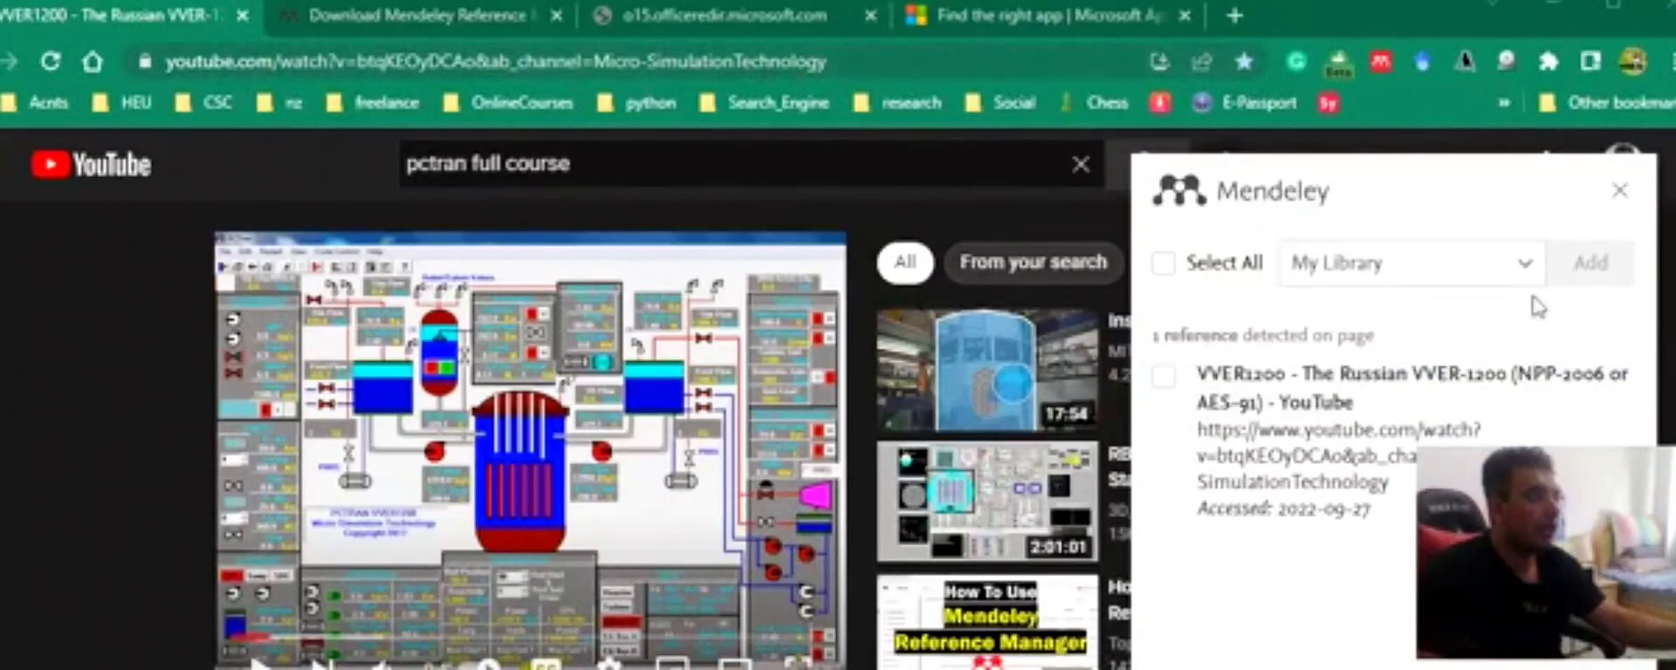
left_click(1163, 377)
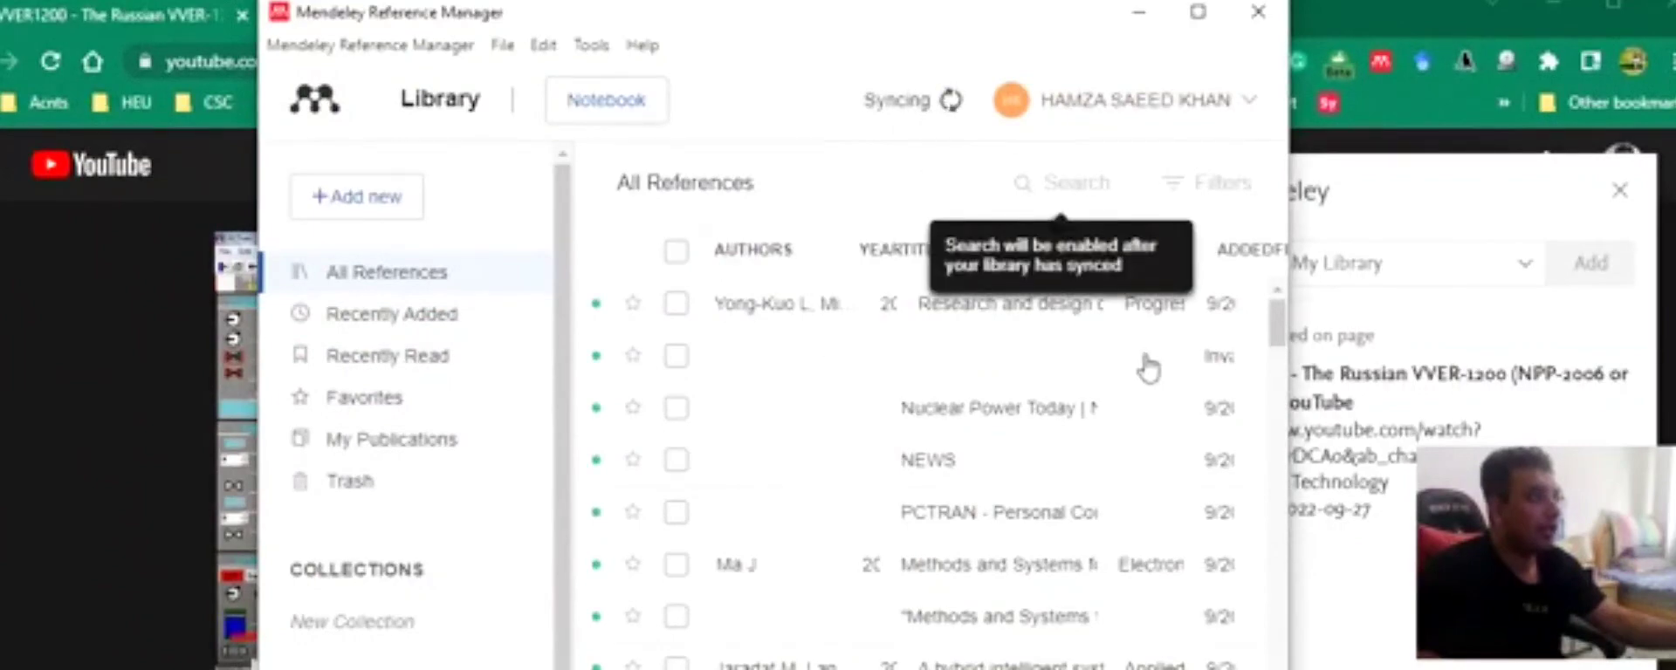
- Examine the full reference list and the recently added items in Mendeley Reference Manager for the imported video
left_click_drag(1122, 18, 1042, 8)
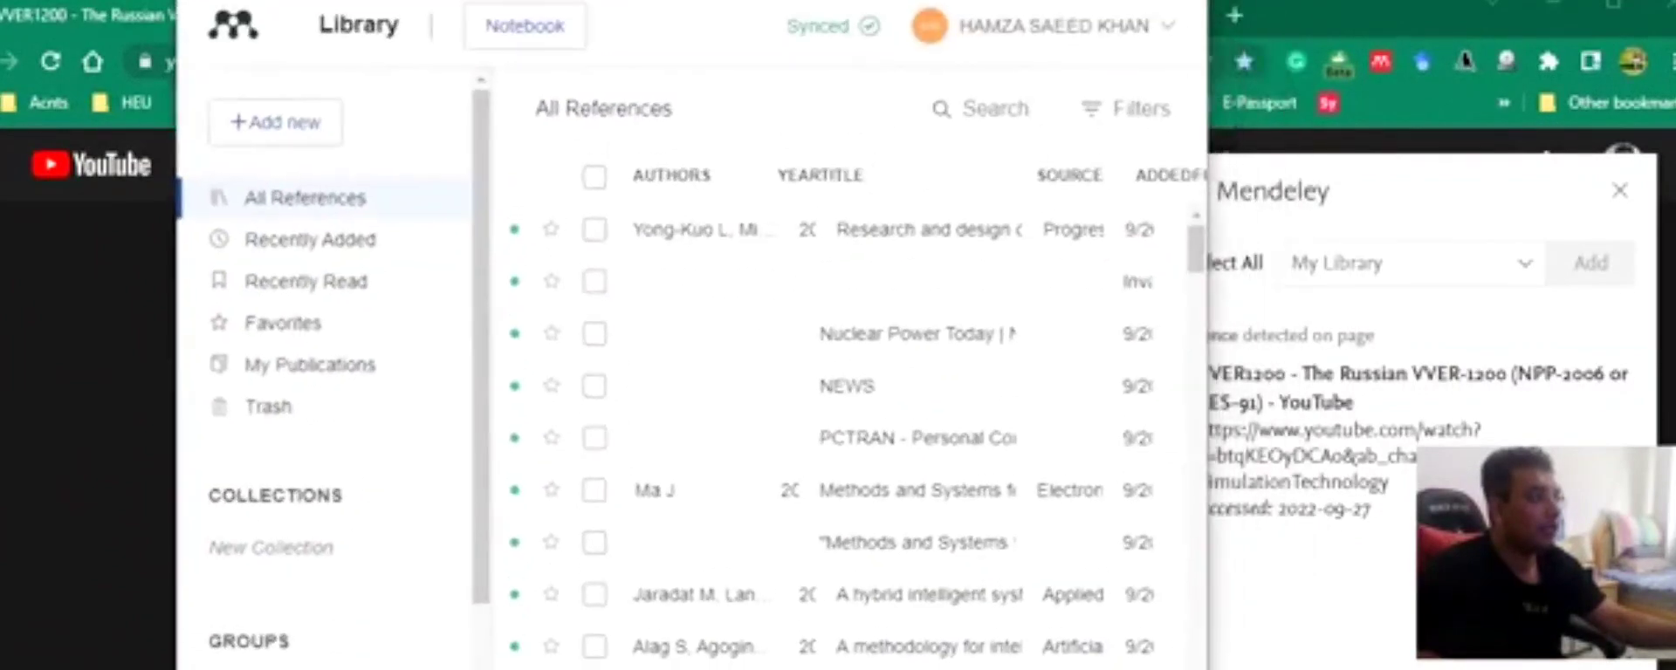
scroll(908, 384, "down", 10)
scroll(908, 387, "down", 10)
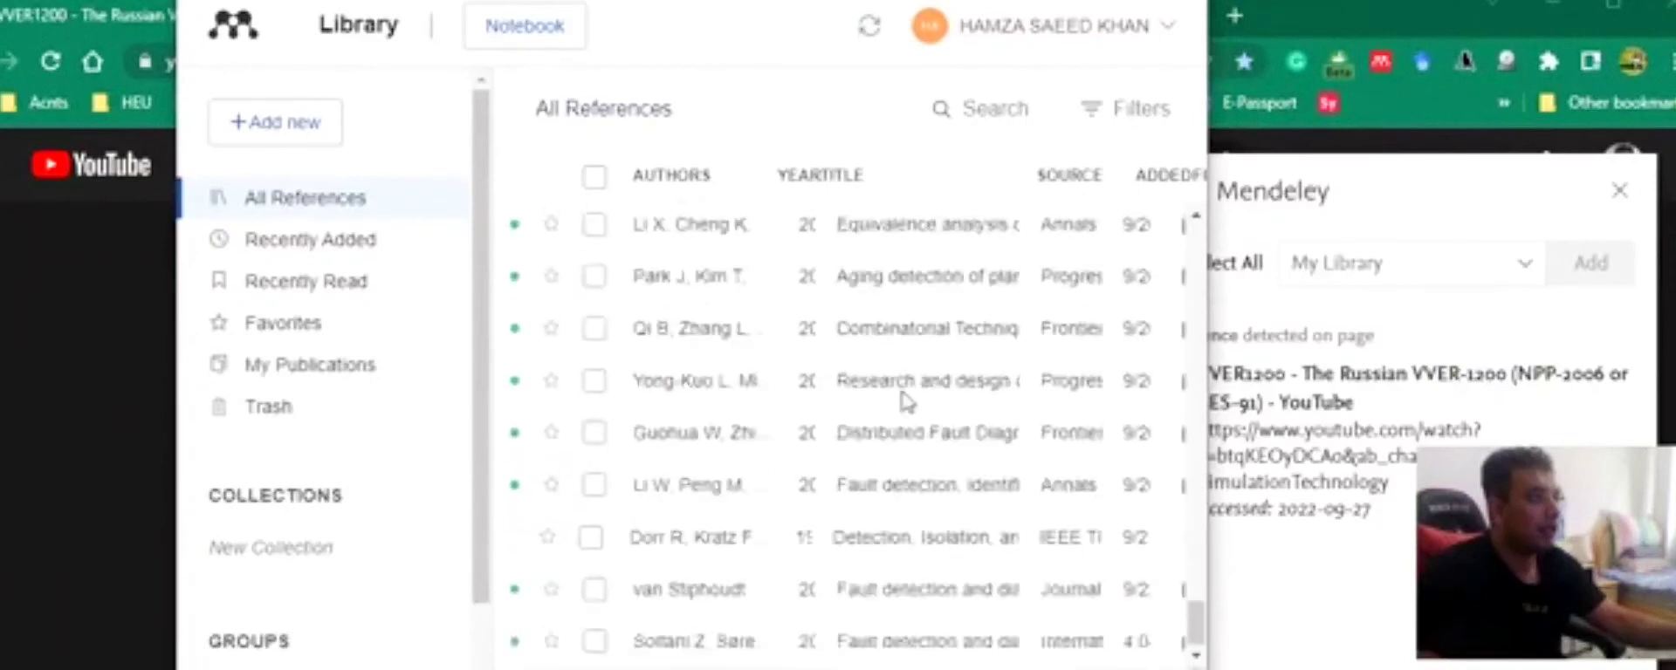
scroll(959, 560, "up", 15)
scroll(959, 559, "up", 12)
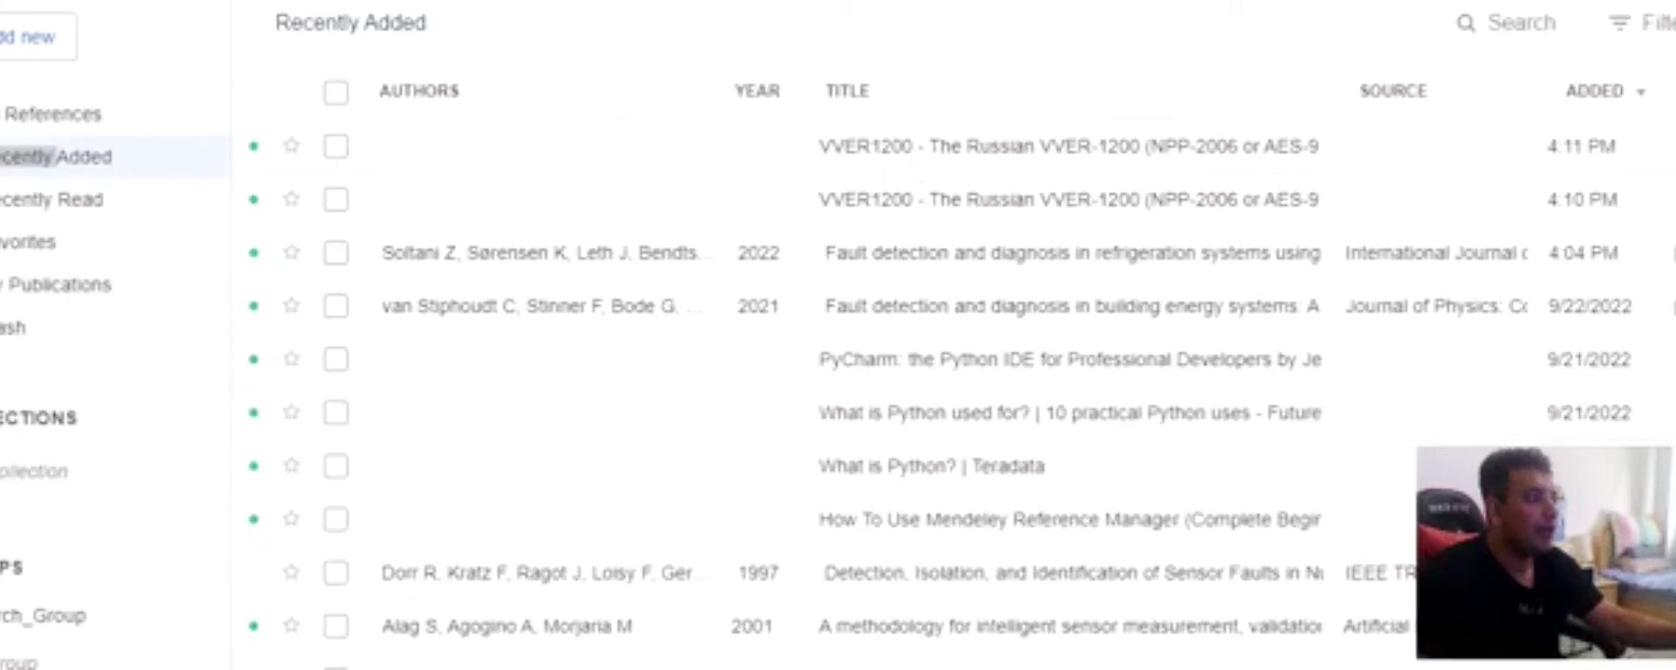
- Switch to Literature_Review_draft in Word and place the insertion point after the Chapter 1 sentence ending "security of NPPs."
key("alt+Tab")
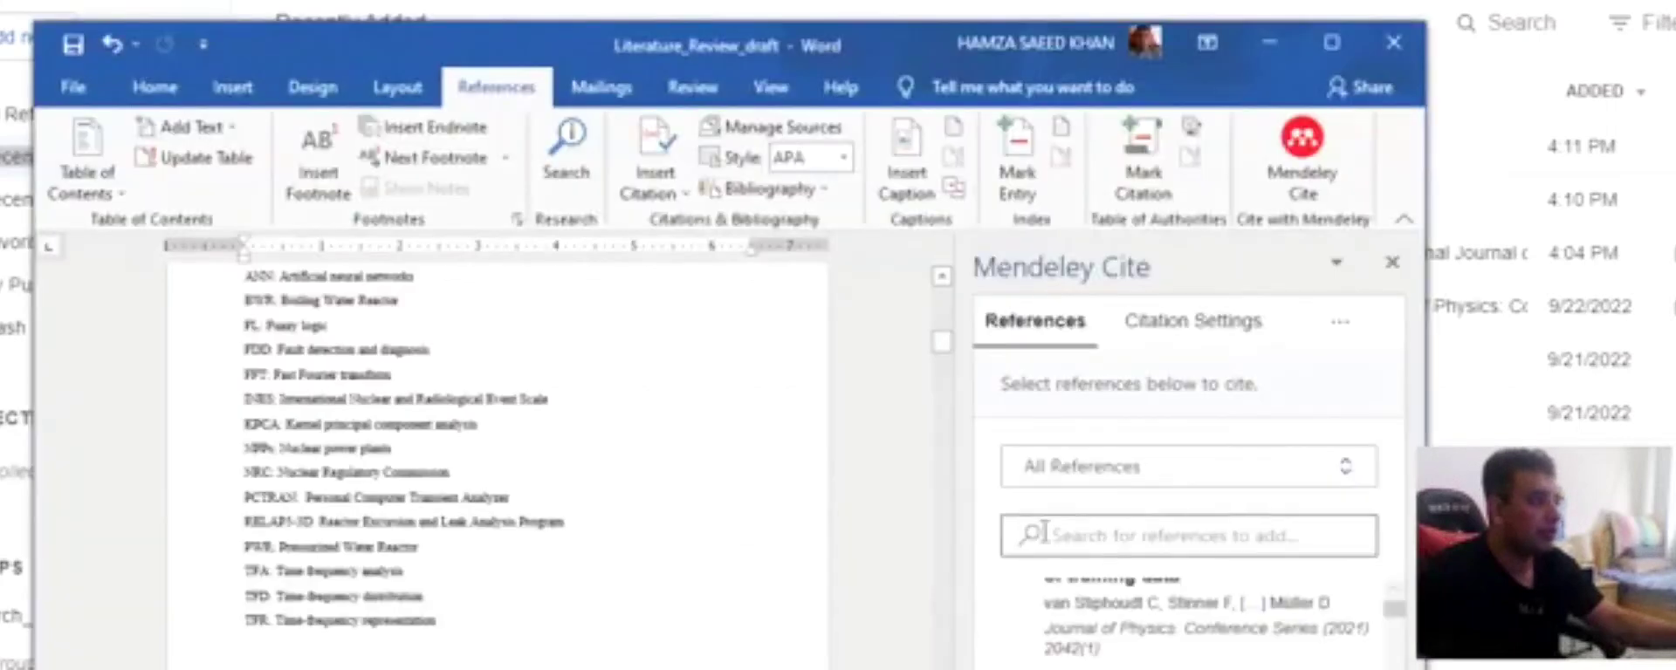
scroll(445, 591, "down", 5)
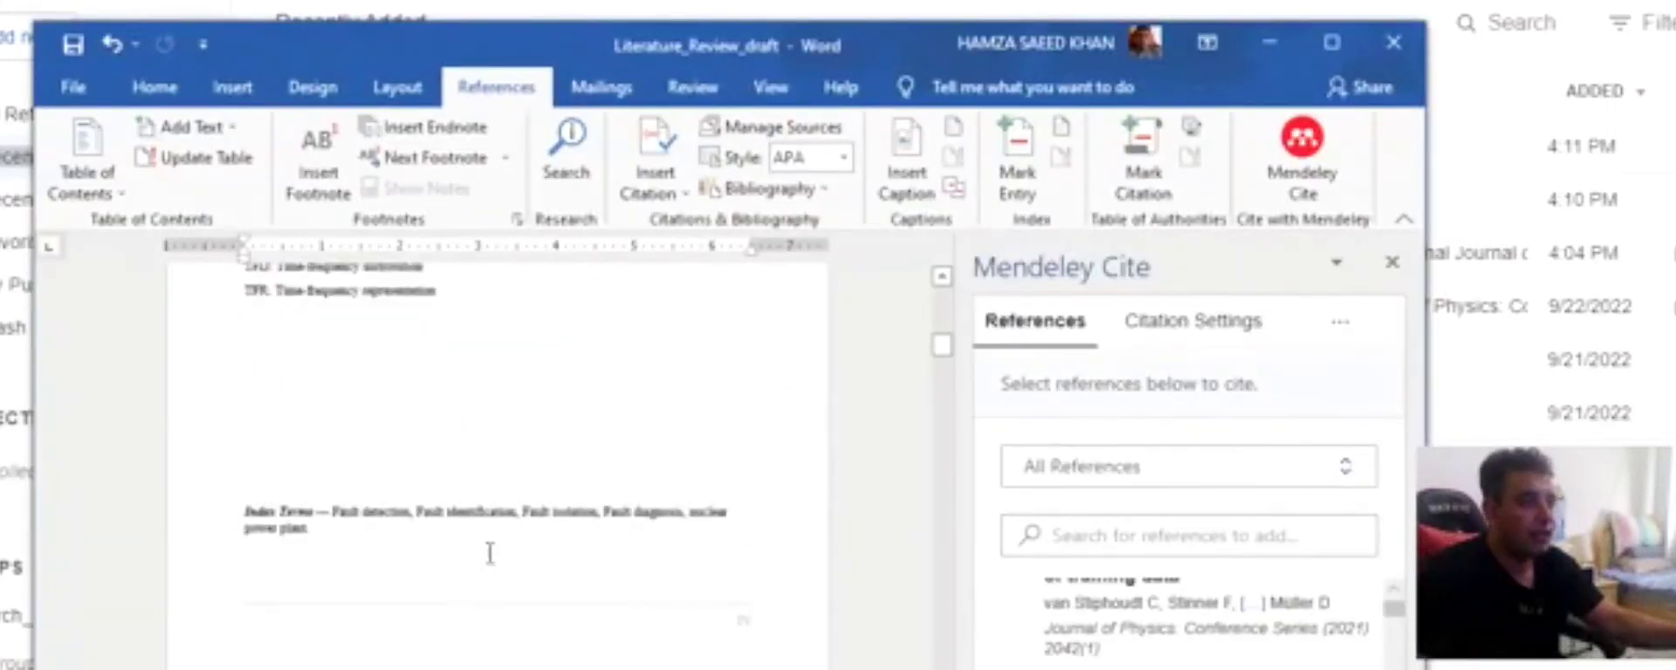
left_click_drag(902, 41, 924, 0)
scroll(543, 285, "down", 10)
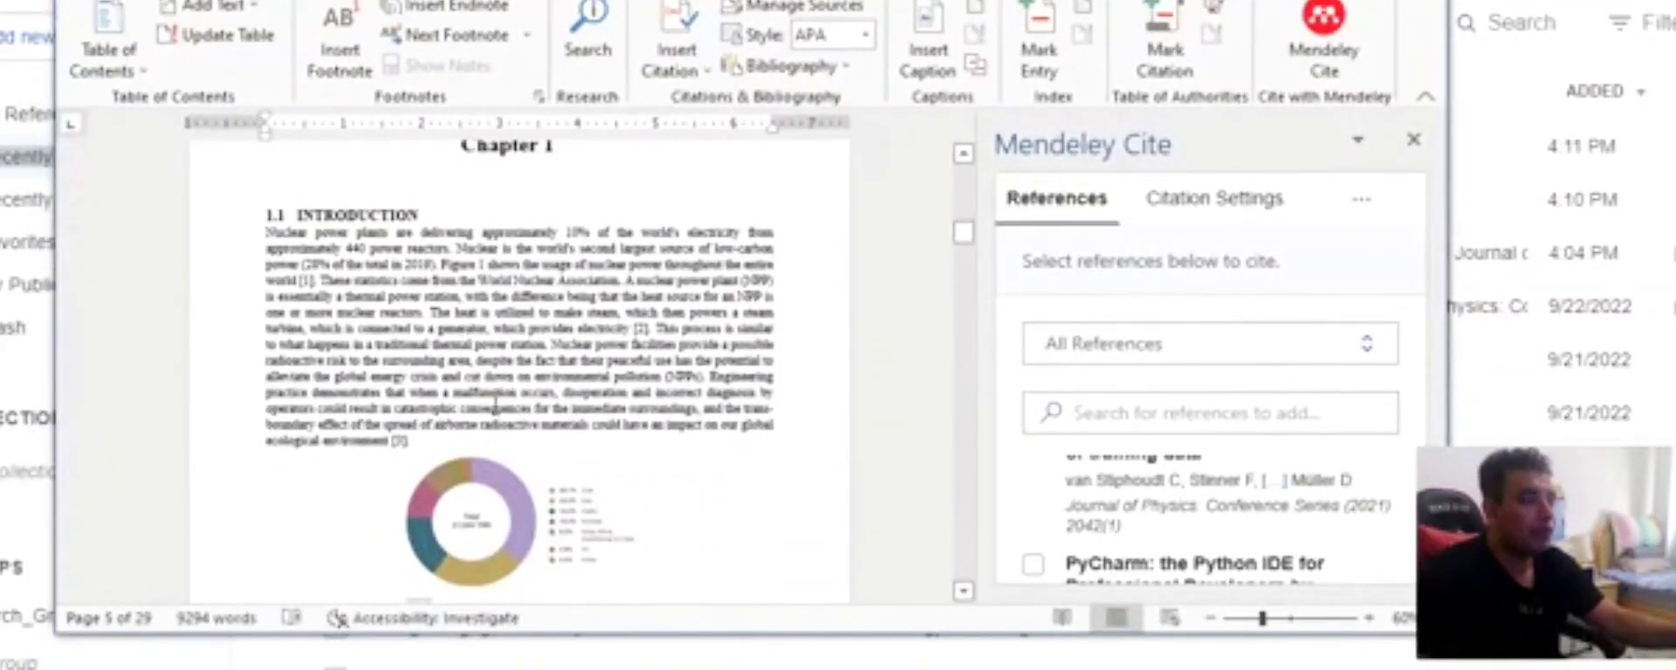
scroll(512, 383, "down", 5)
scroll(659, 291, "down", 2)
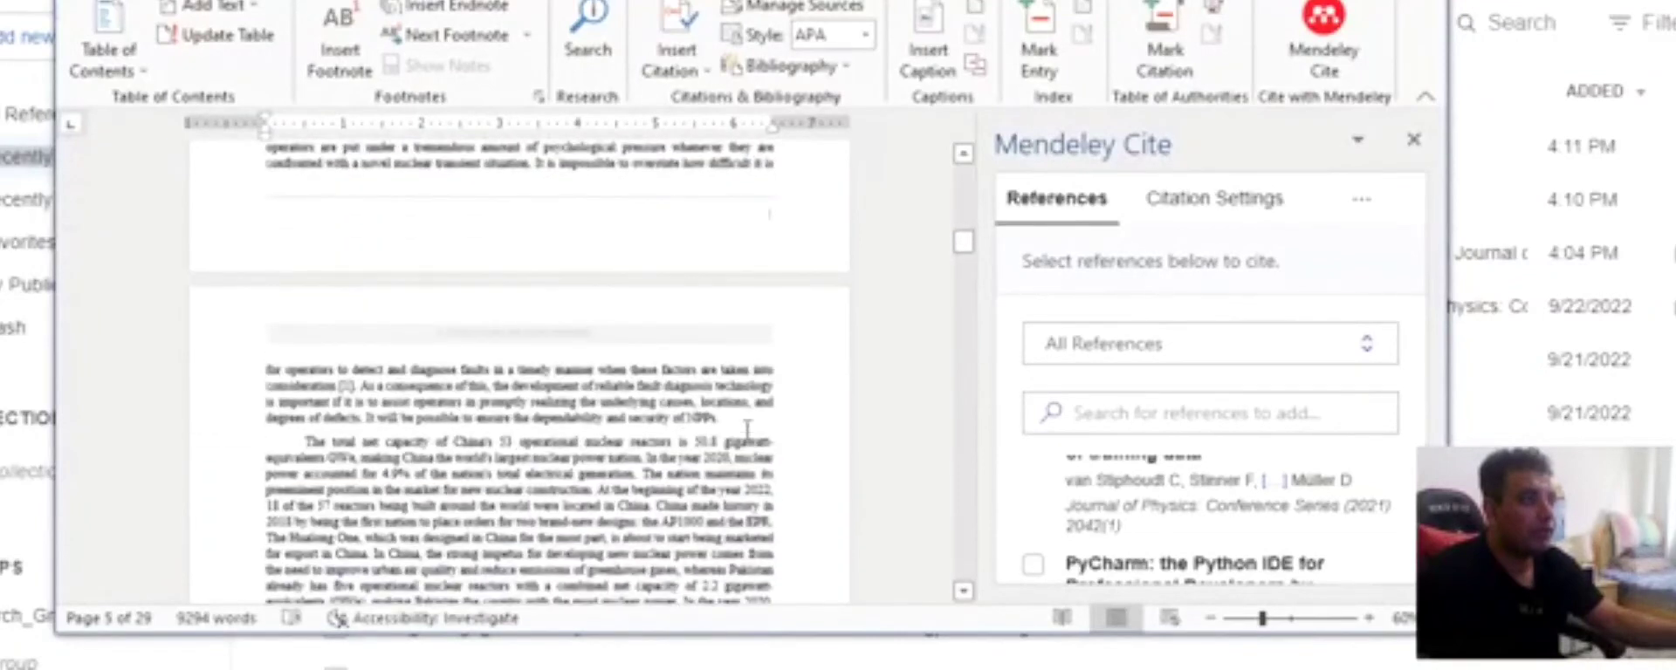
- Browse the Mendeley Cite references and reload the add-in to find the VVER1200 YouTube reference
scroll(1231, 456, "down", 5)
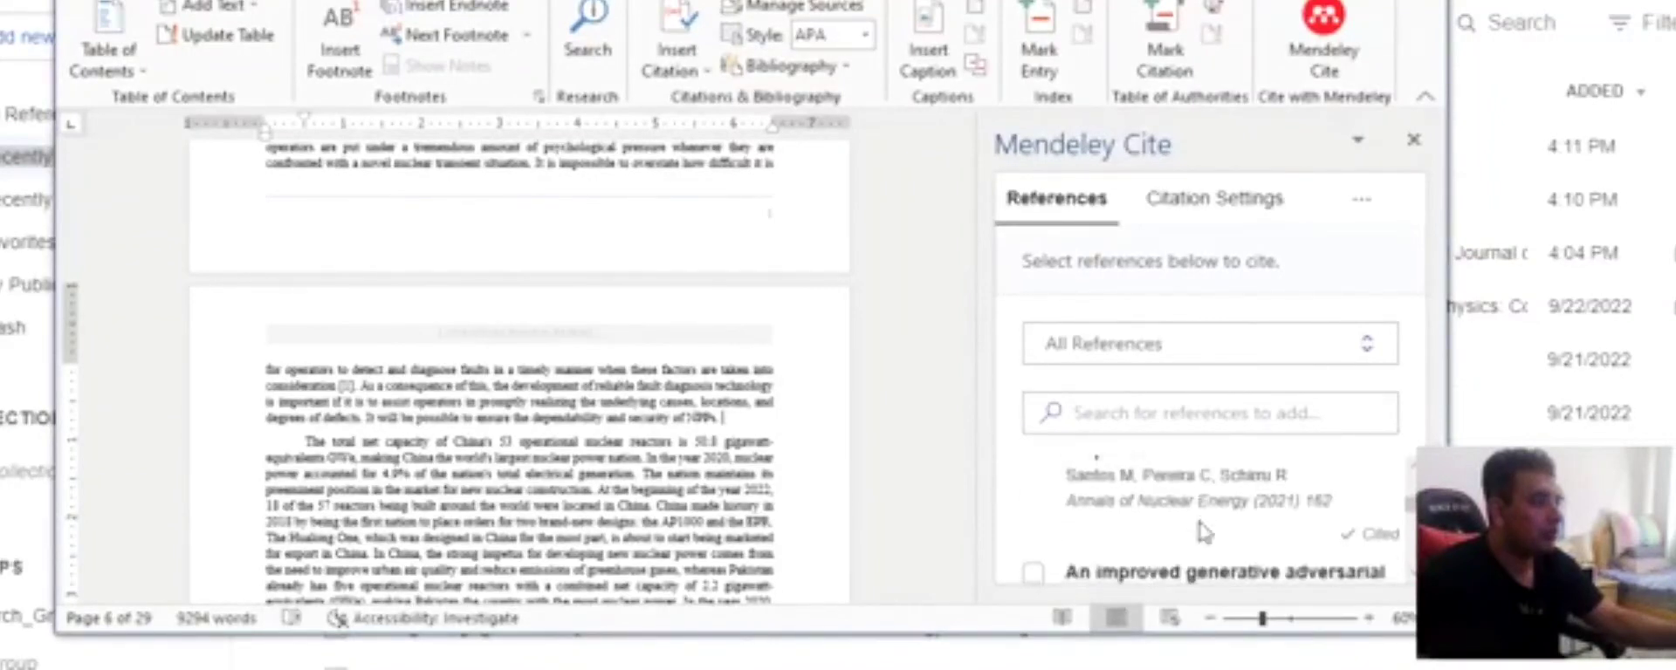
scroll(1203, 530, "down", 2)
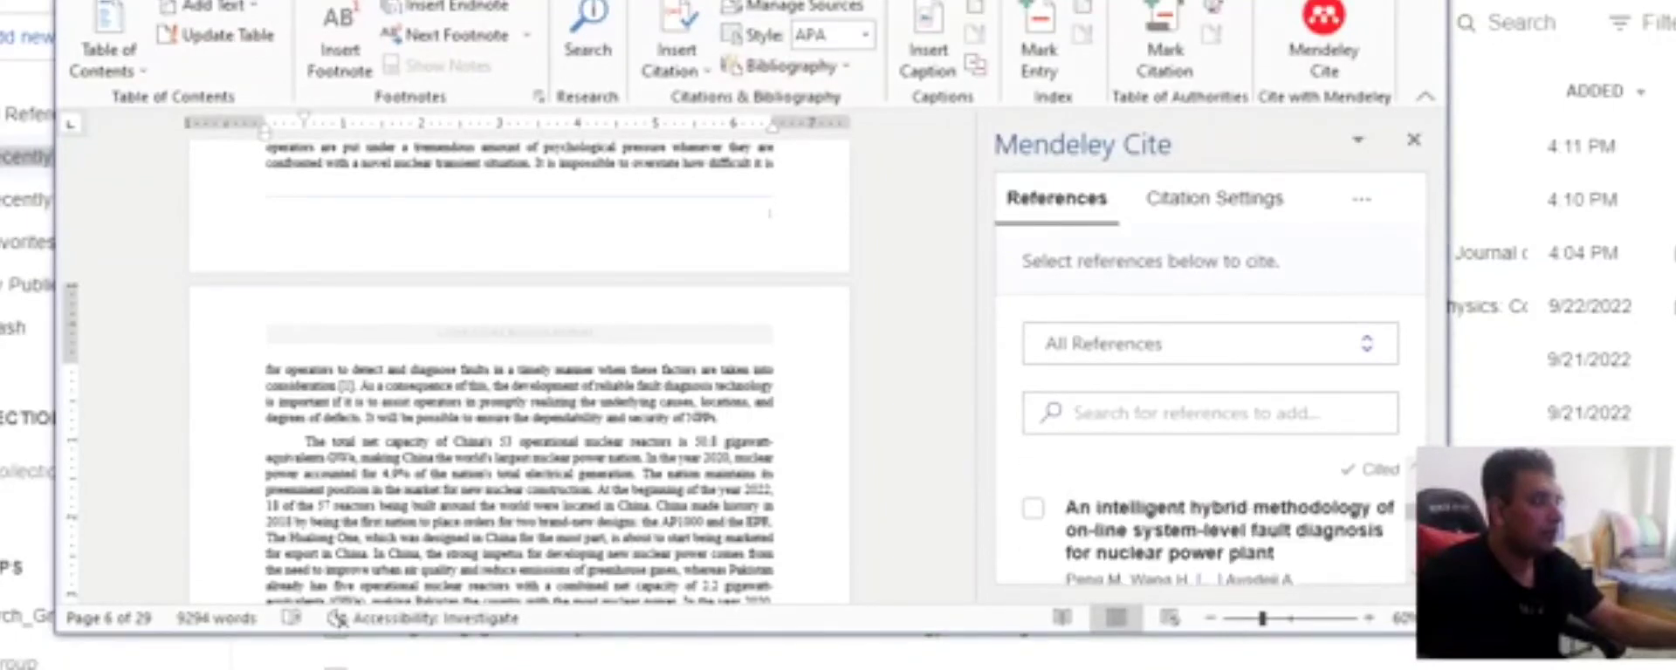
scroll(1209, 515, "down", 2)
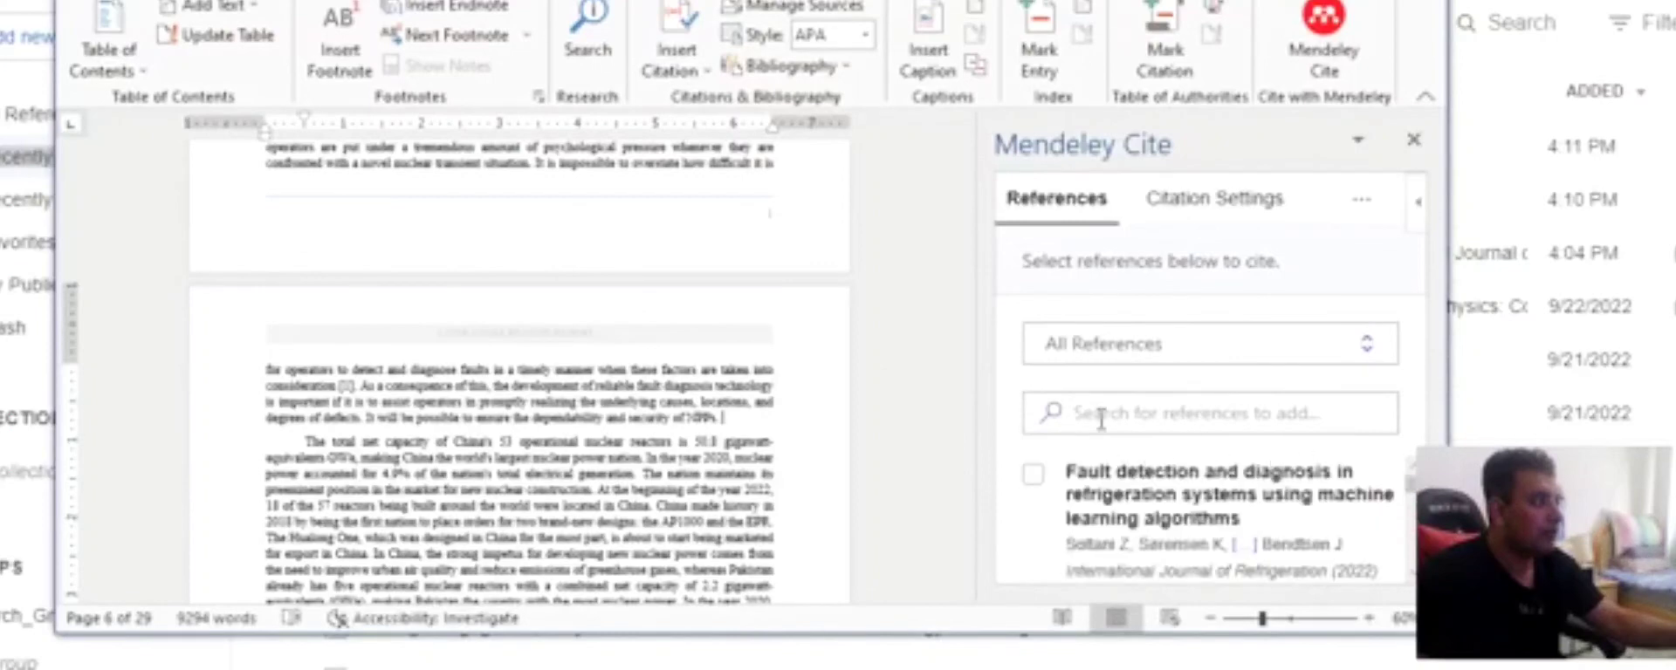
left_click(1324, 18)
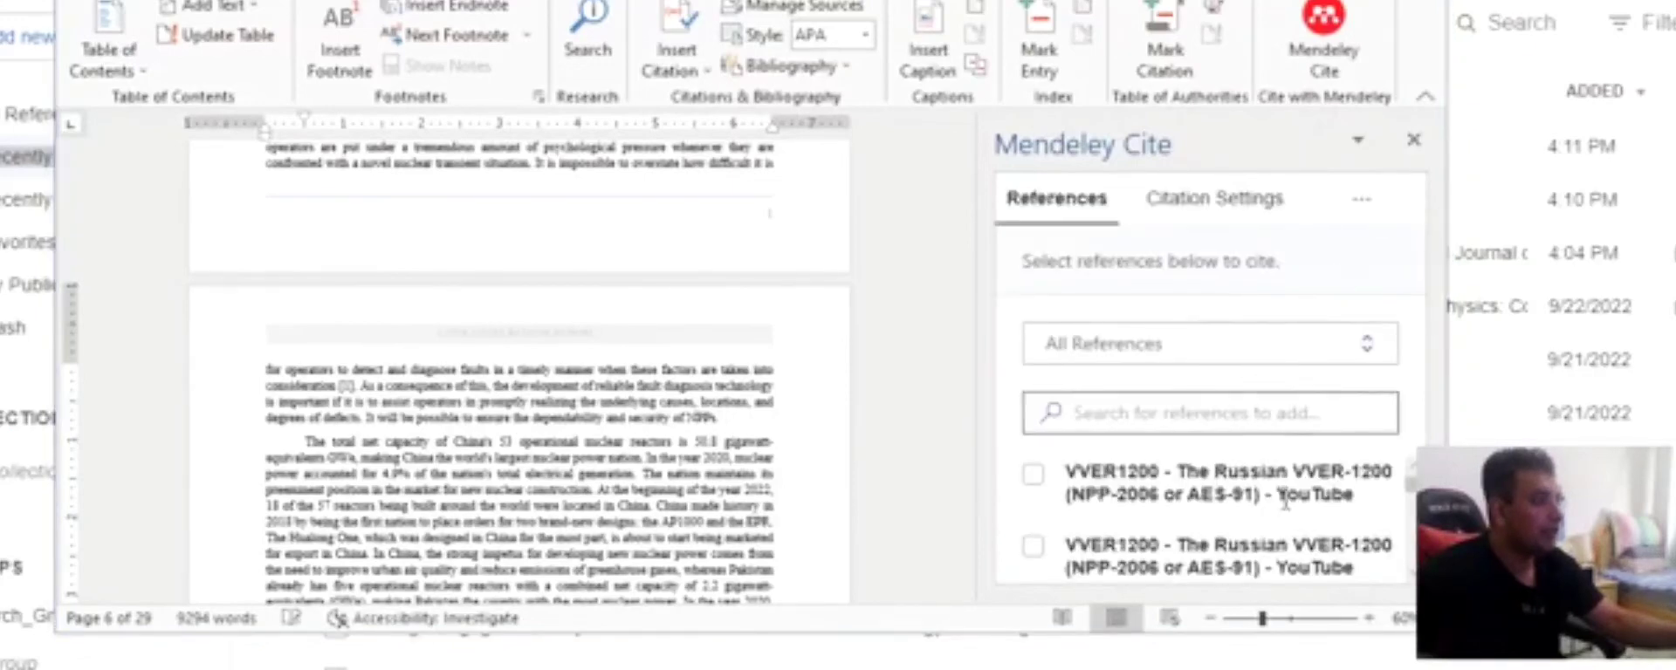
- Cite the first VVER1200 YouTube reference after "security of NPPs" and view its entry in the document's reference list
left_click(1036, 480)
left_click(1034, 476)
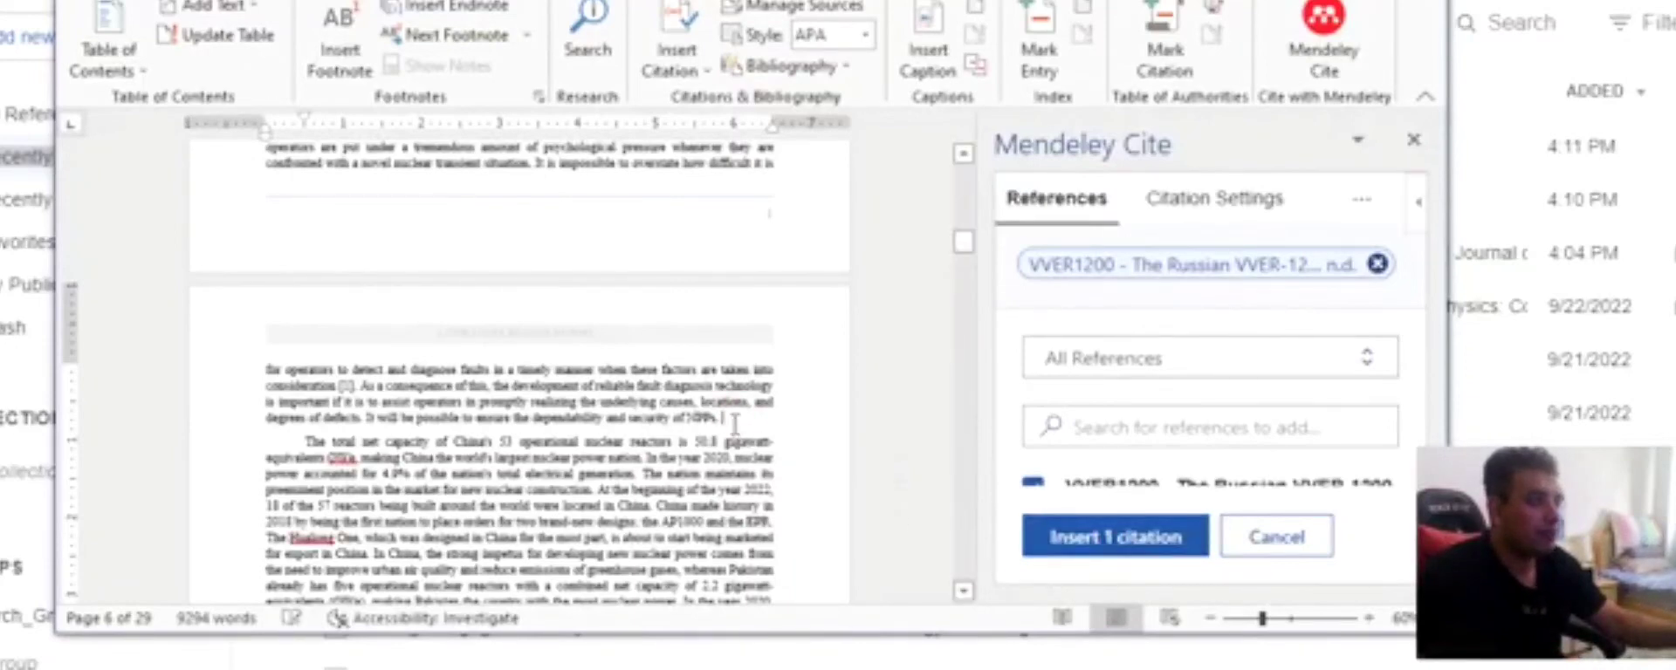
key("ctrl+z")
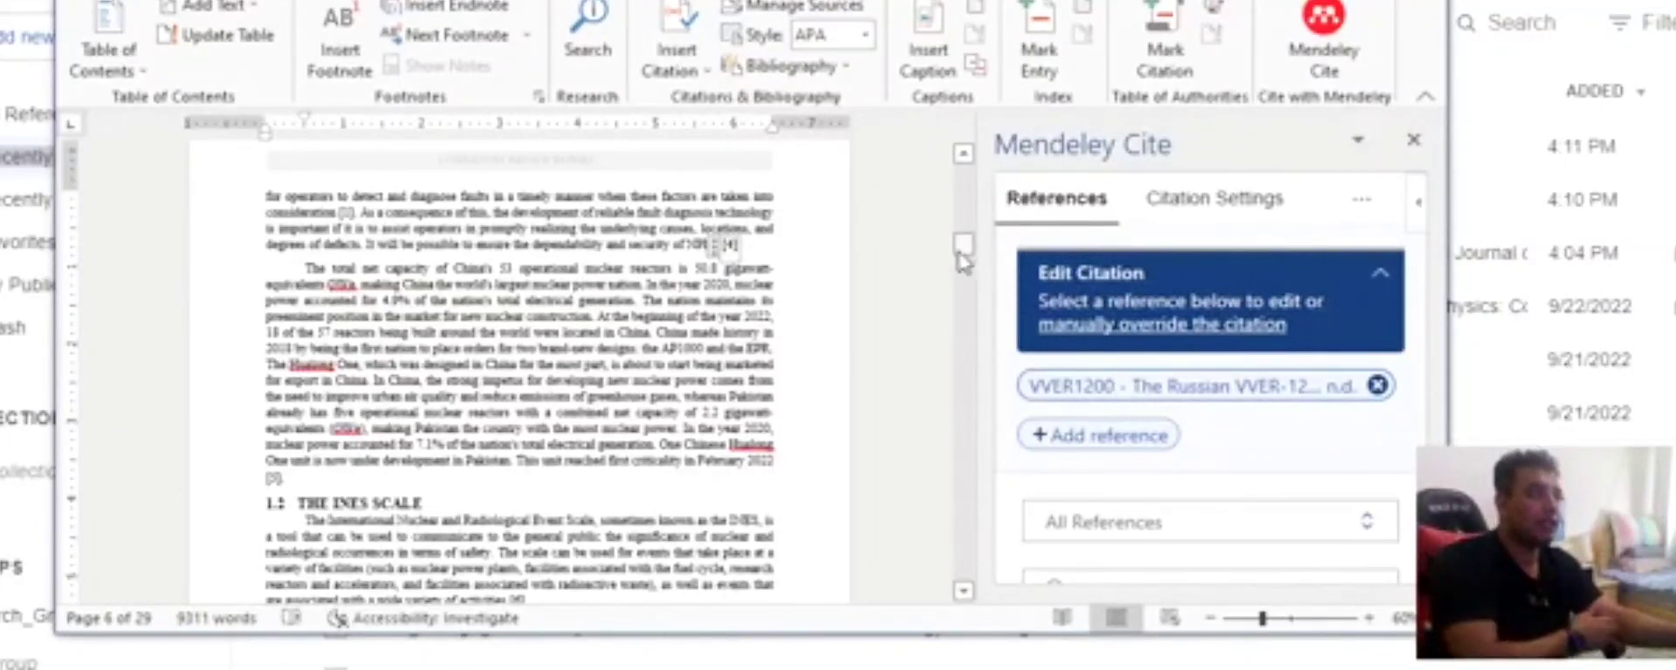
left_click_drag(966, 253, 963, 525)
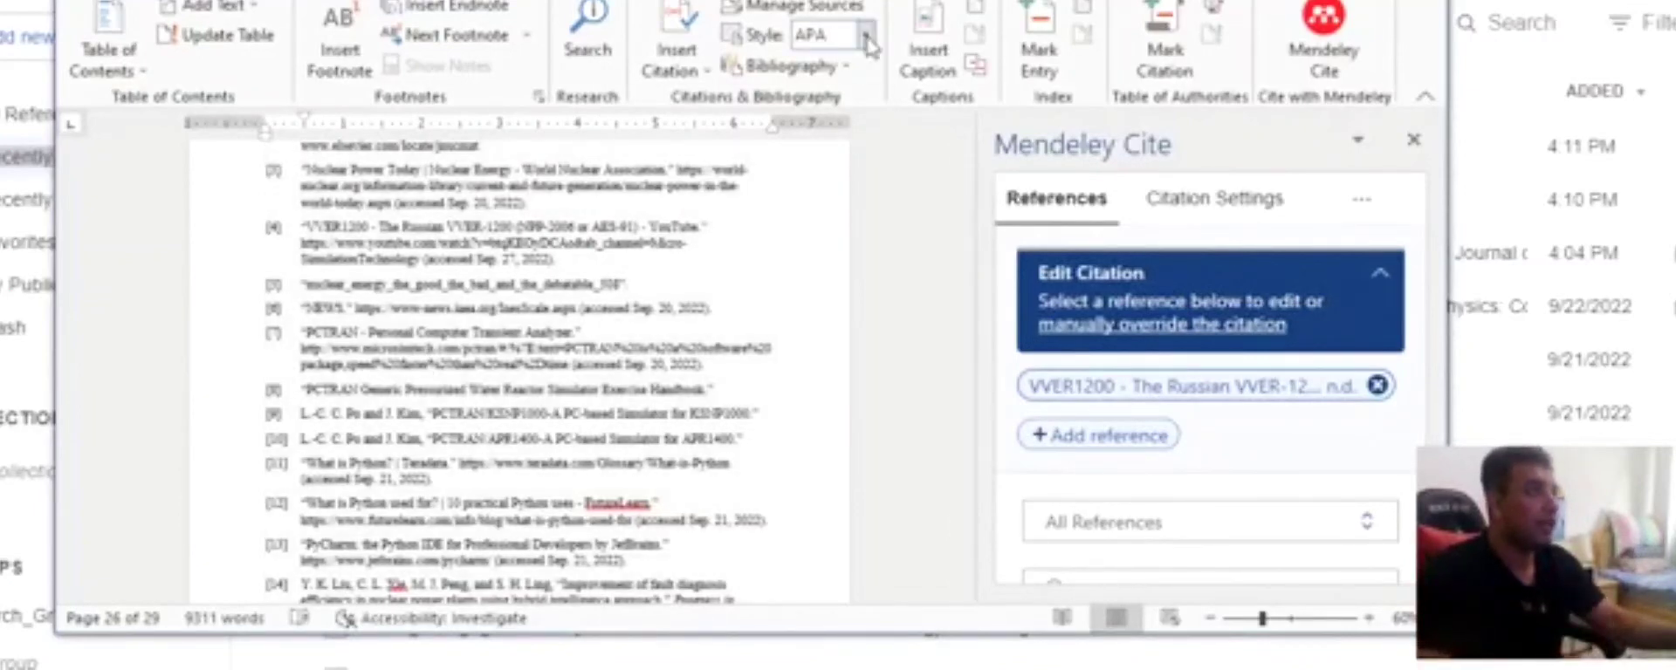
- Browse the citation styles offered by Mendeley Cite, including the search and custom style options, and return to the citation settings
left_click(1256, 206)
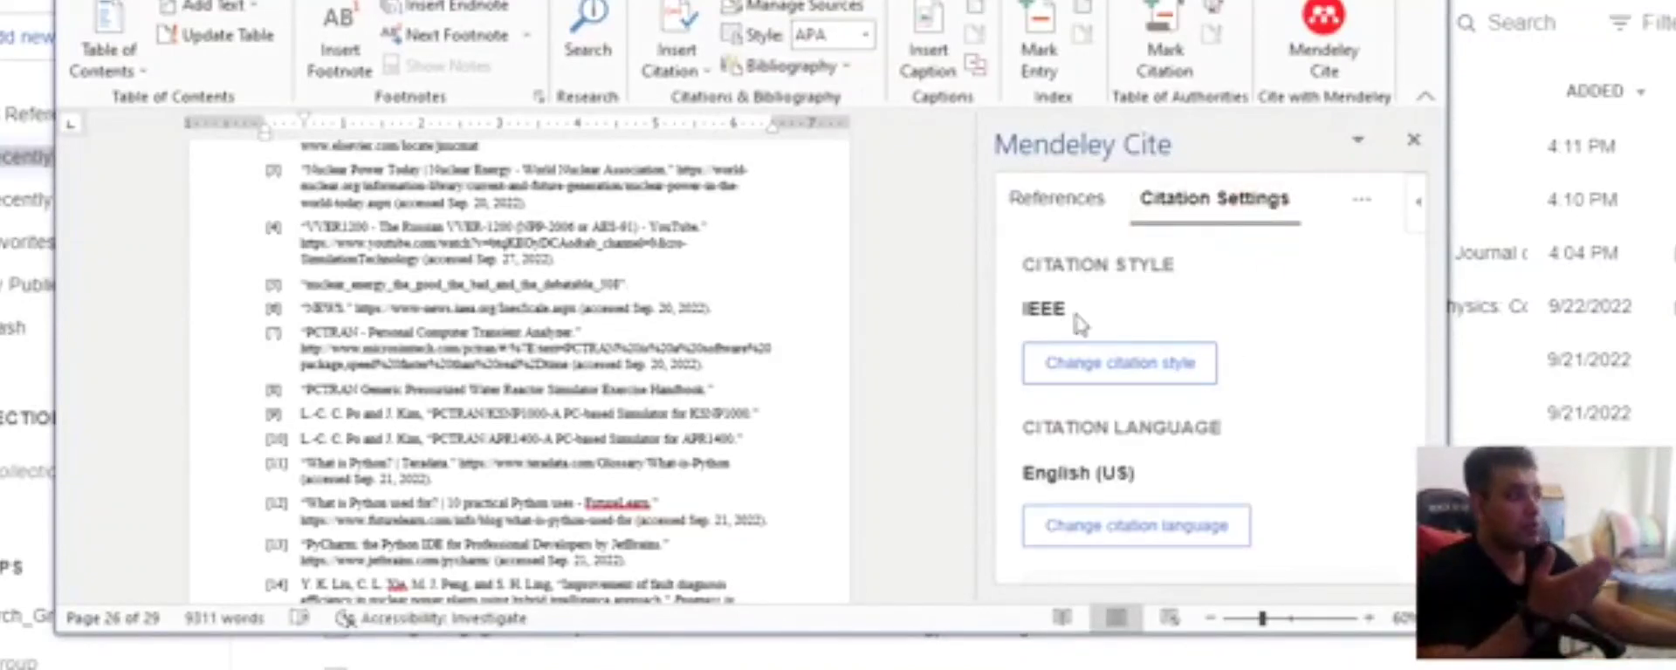
left_click(1106, 367)
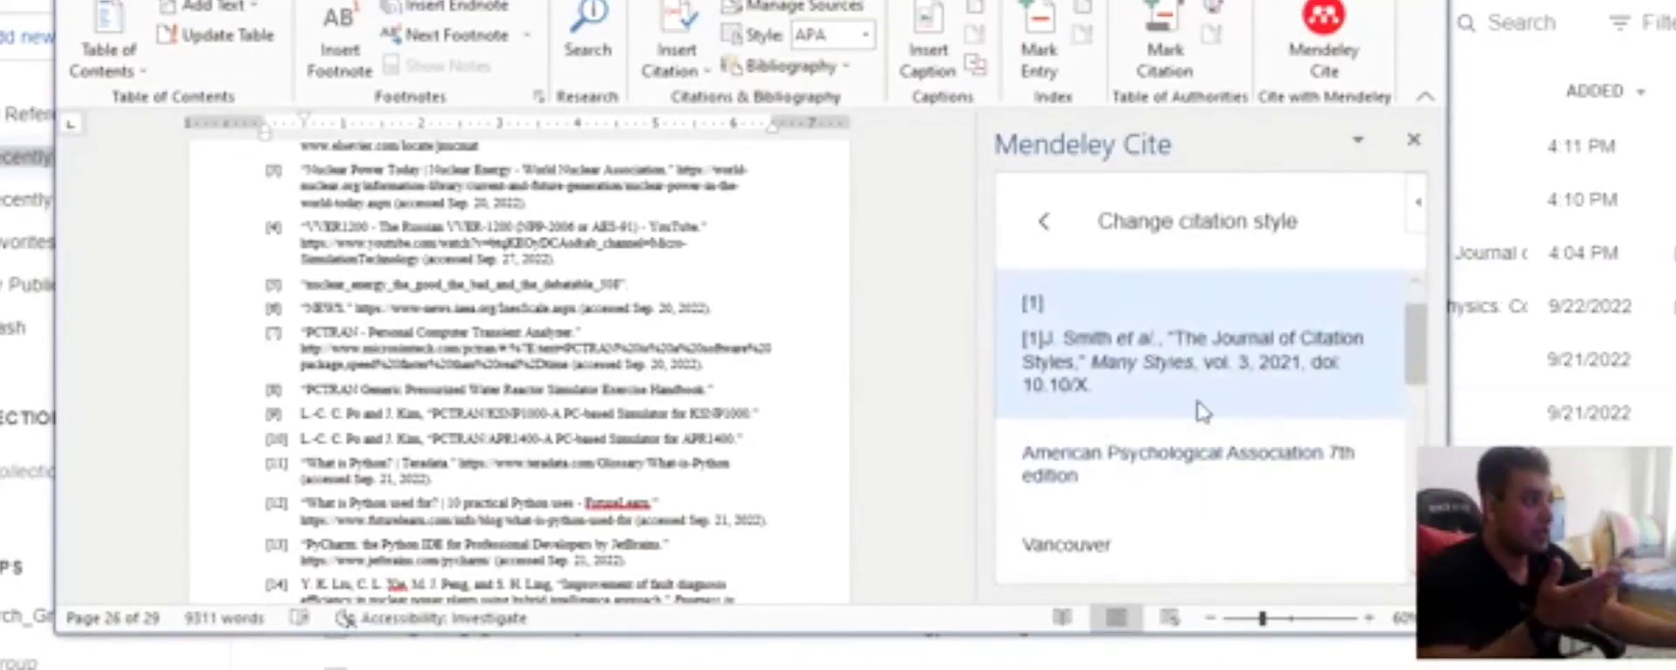
scroll(1036, 377, "down", 2)
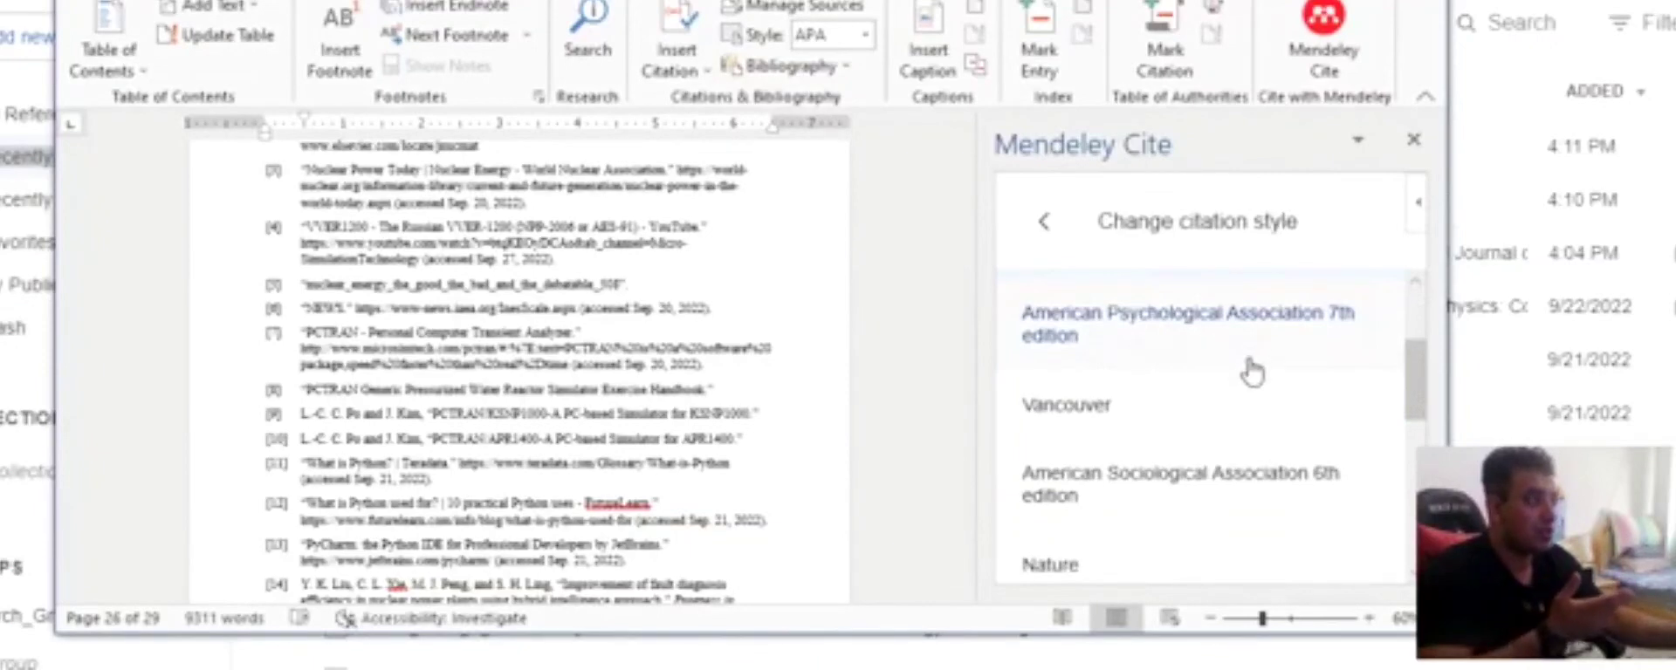
scroll(1222, 375, "down", 1)
scroll(1196, 441, "down", 5)
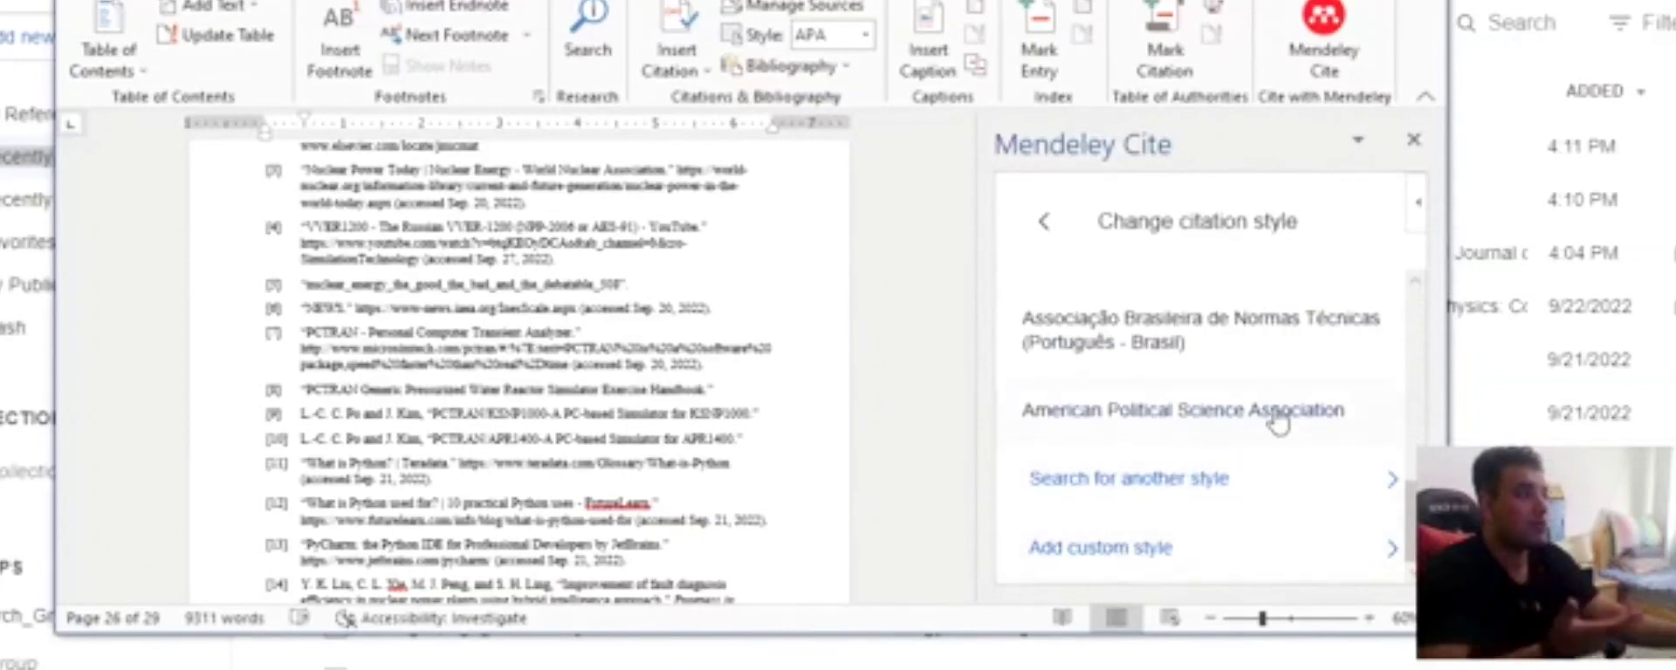
left_click(1043, 221)
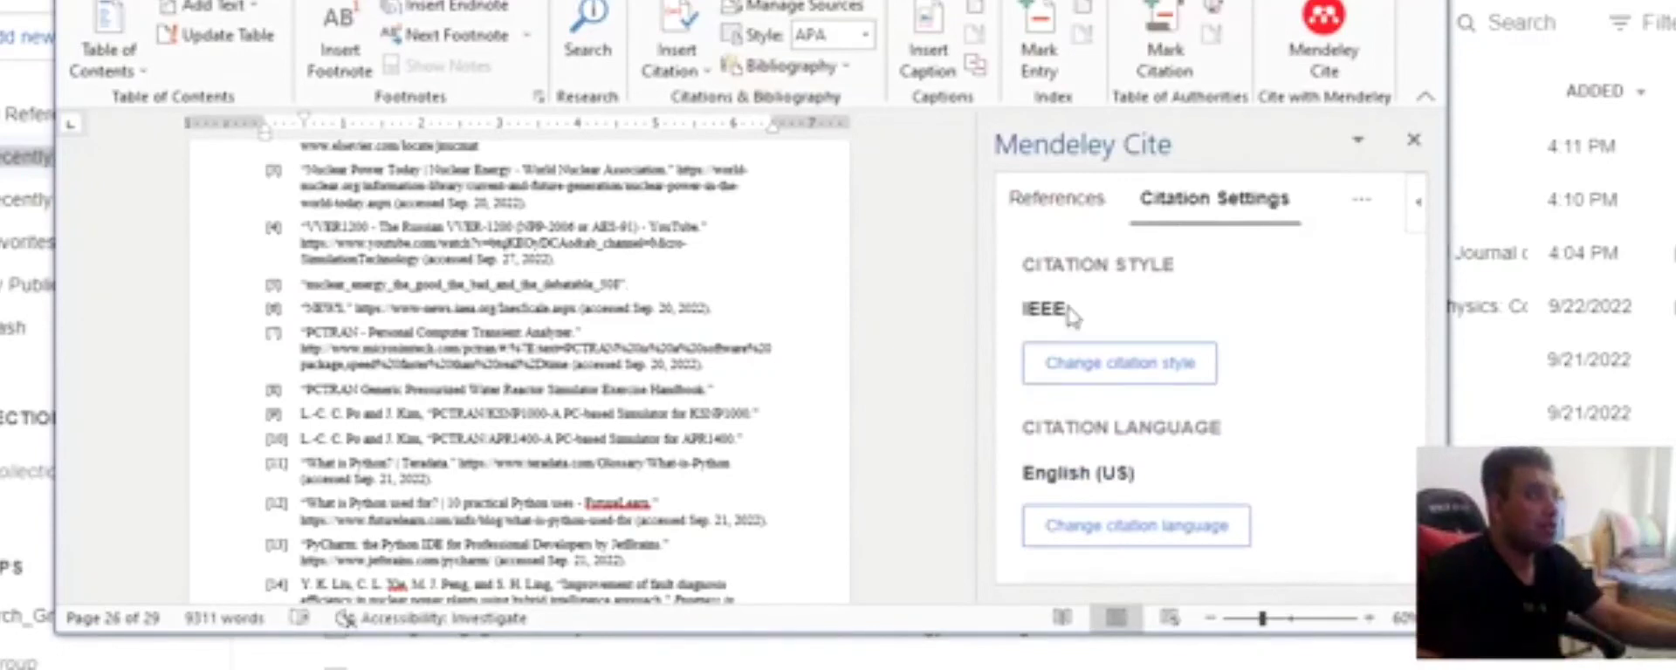